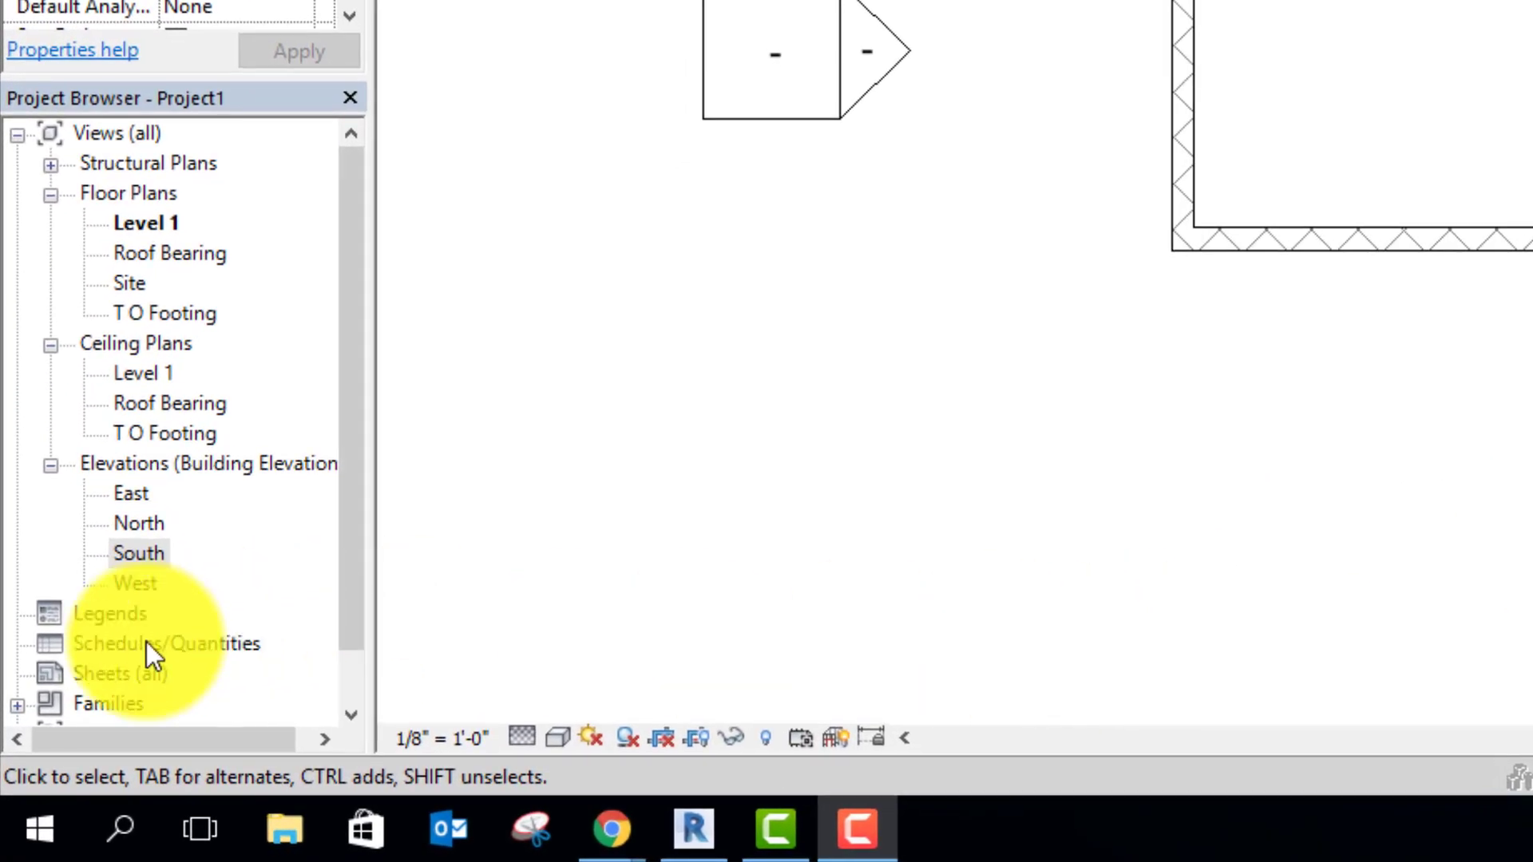
Open the South elevation view showing the brick wall.
double_click(126, 551)
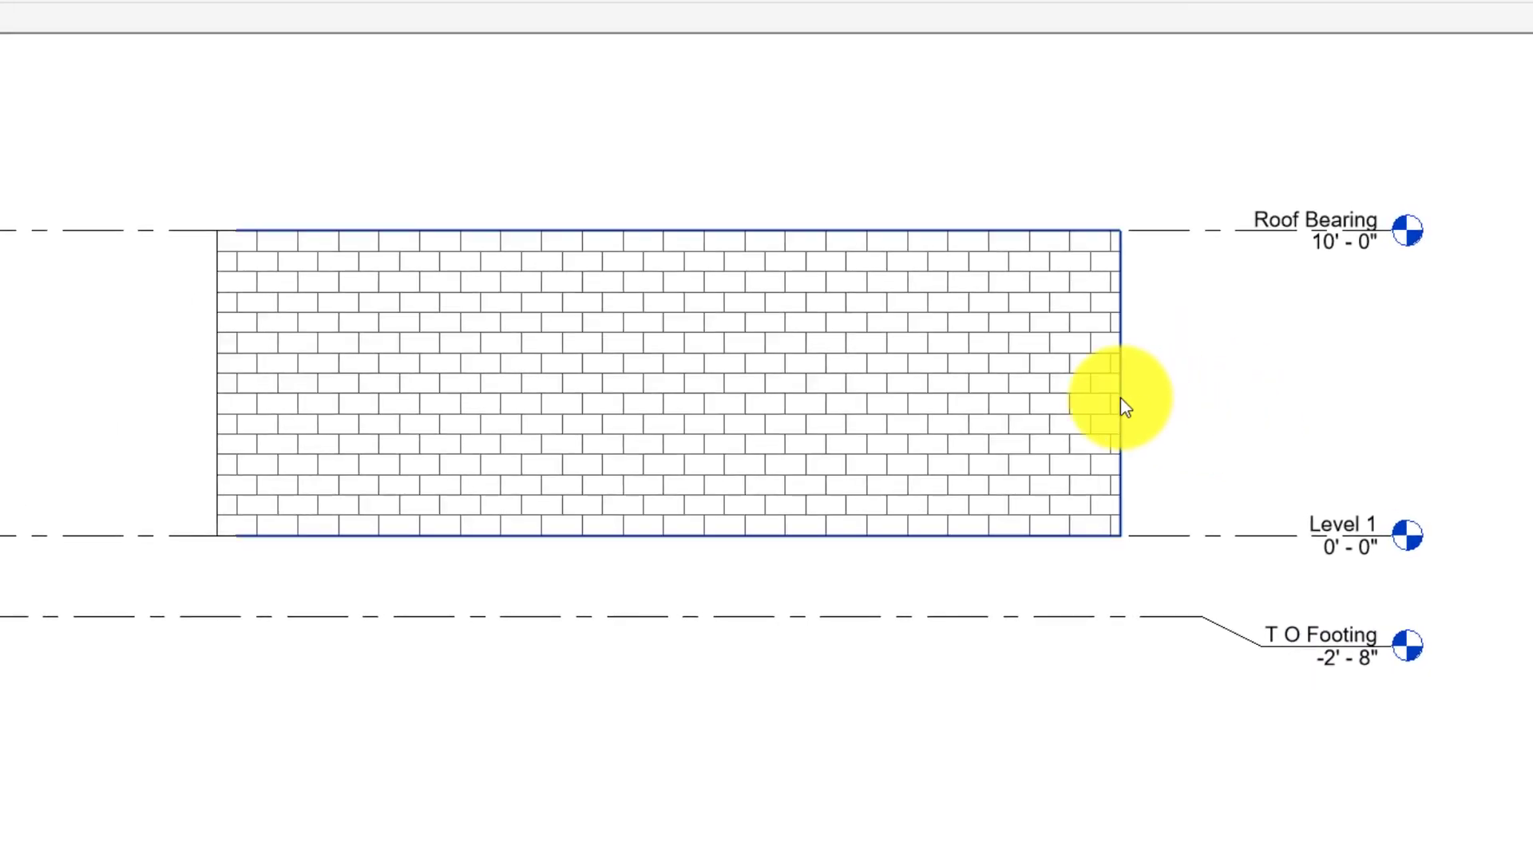
Set the chained brick walls' Base Constraint to T O Footing, apply, and deselect.
left_click(1120, 396)
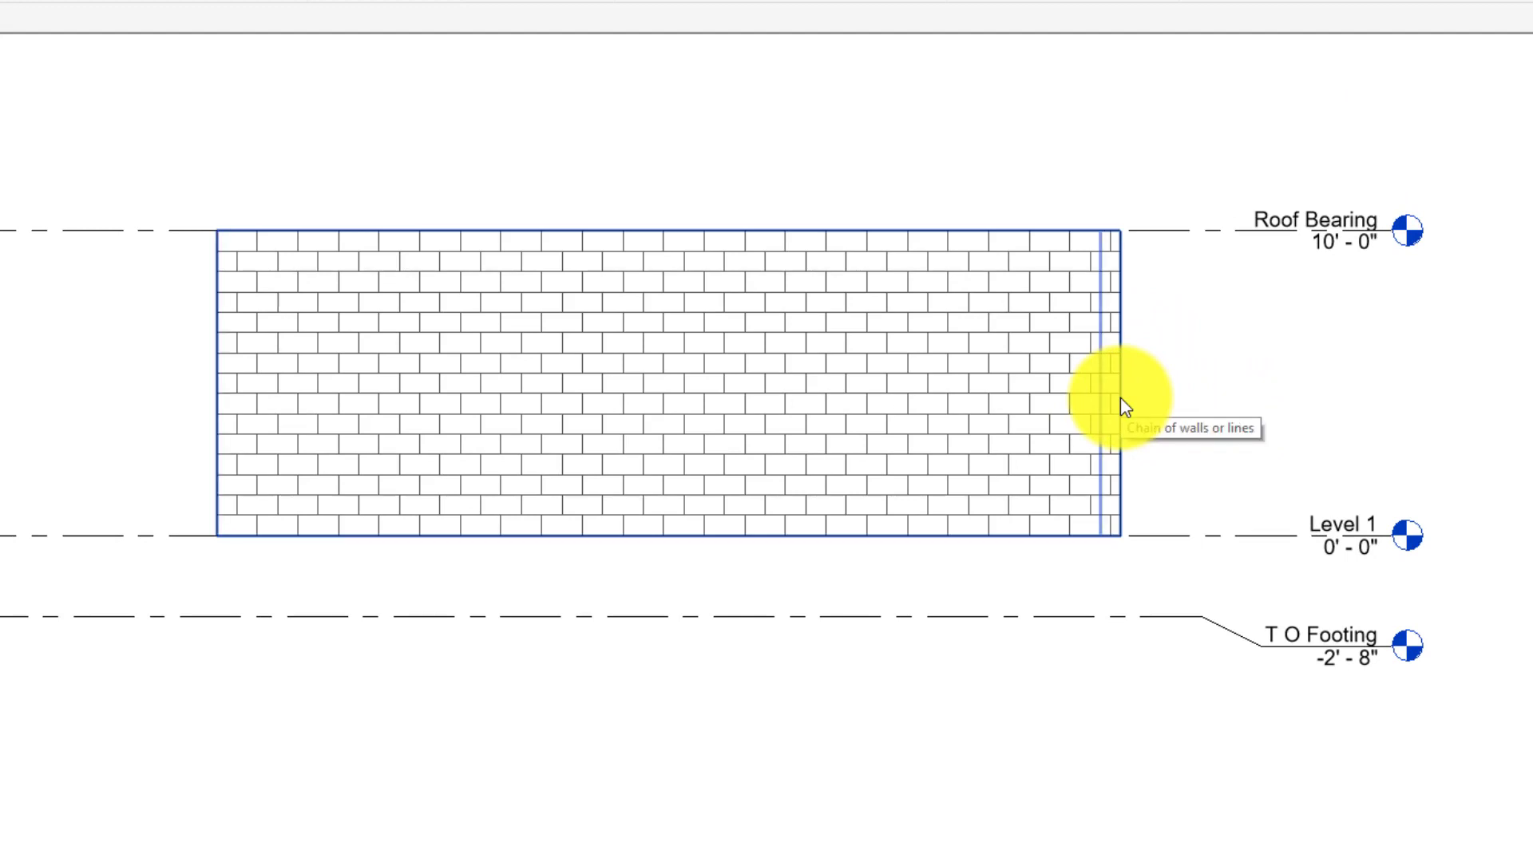
left_click(1119, 396)
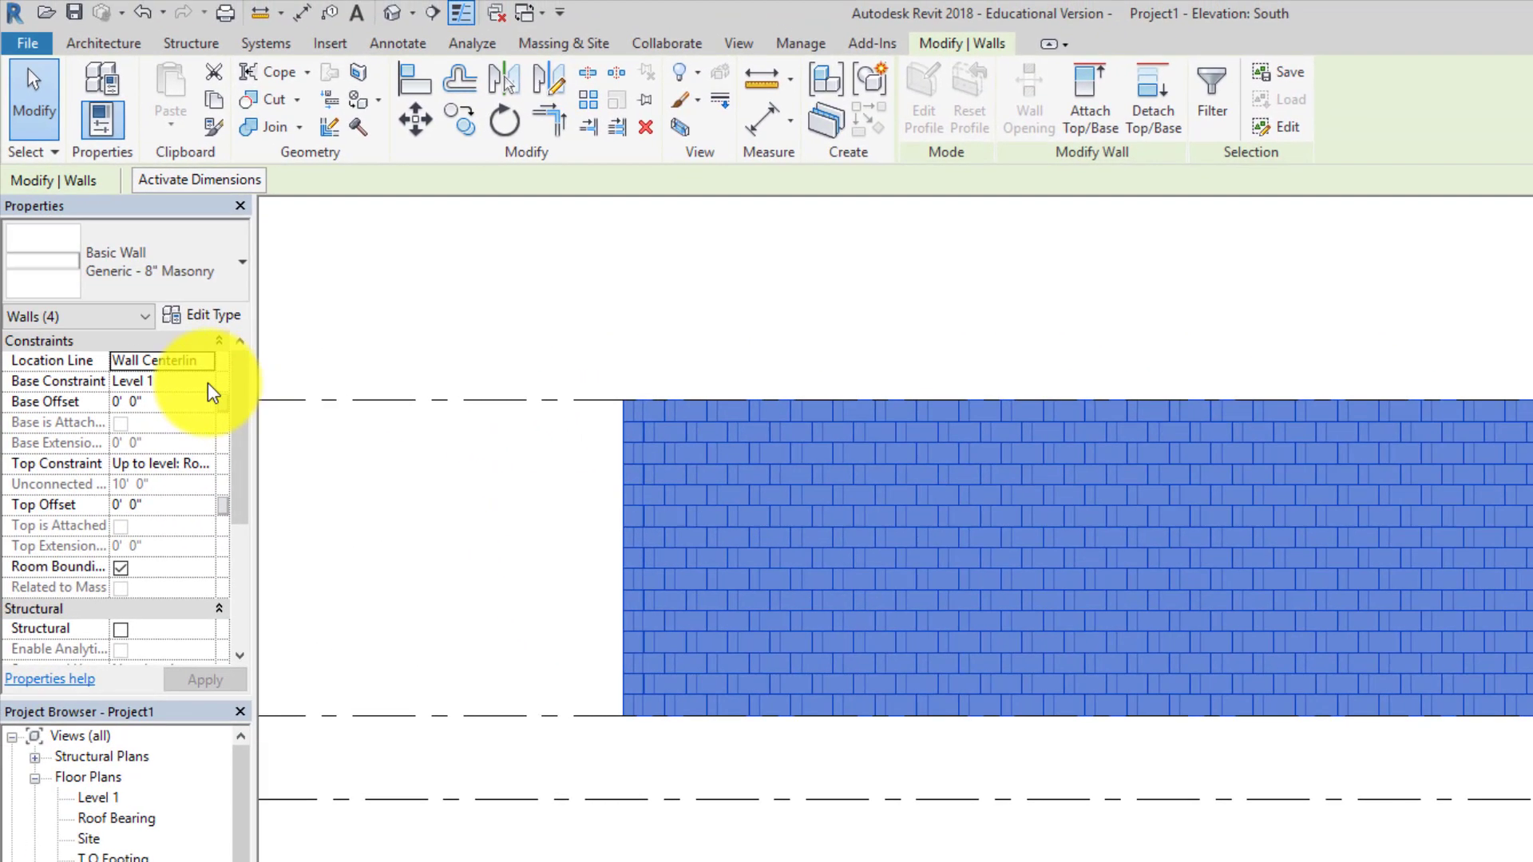
left_click(208, 382)
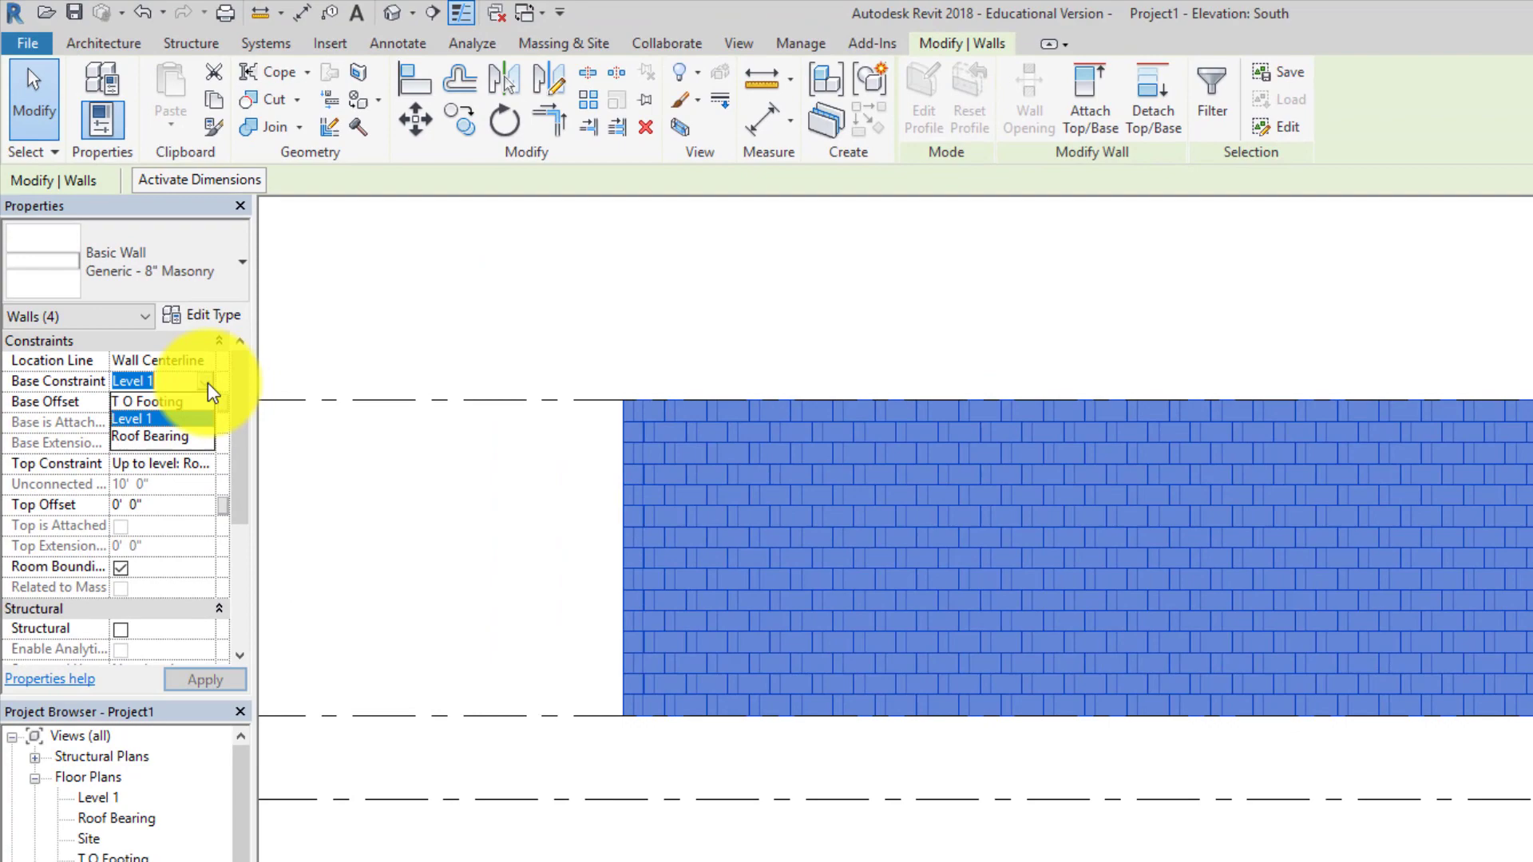
left_click(179, 404)
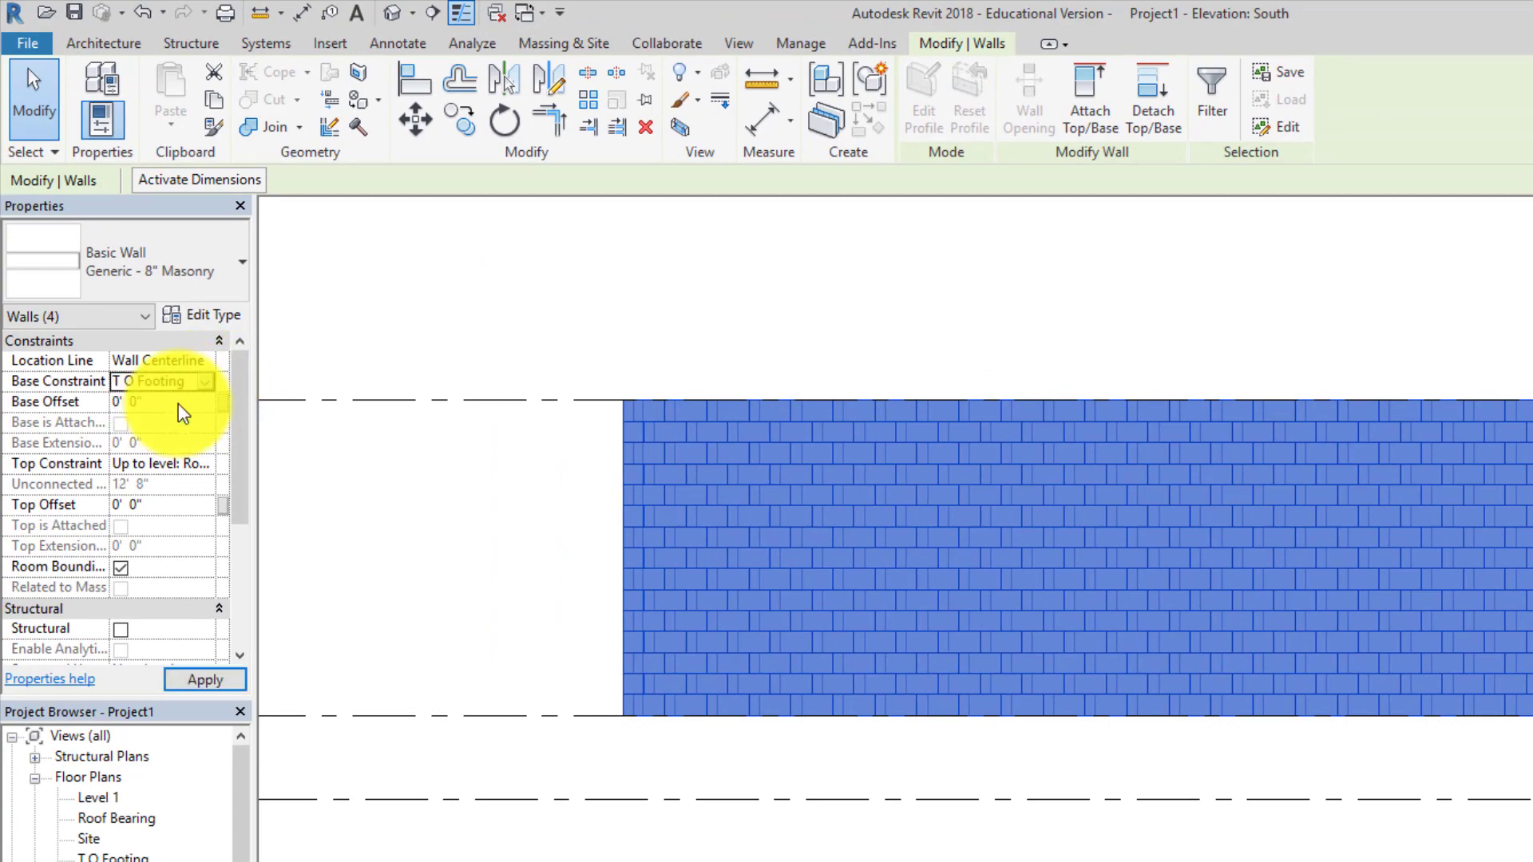
left_click(209, 681)
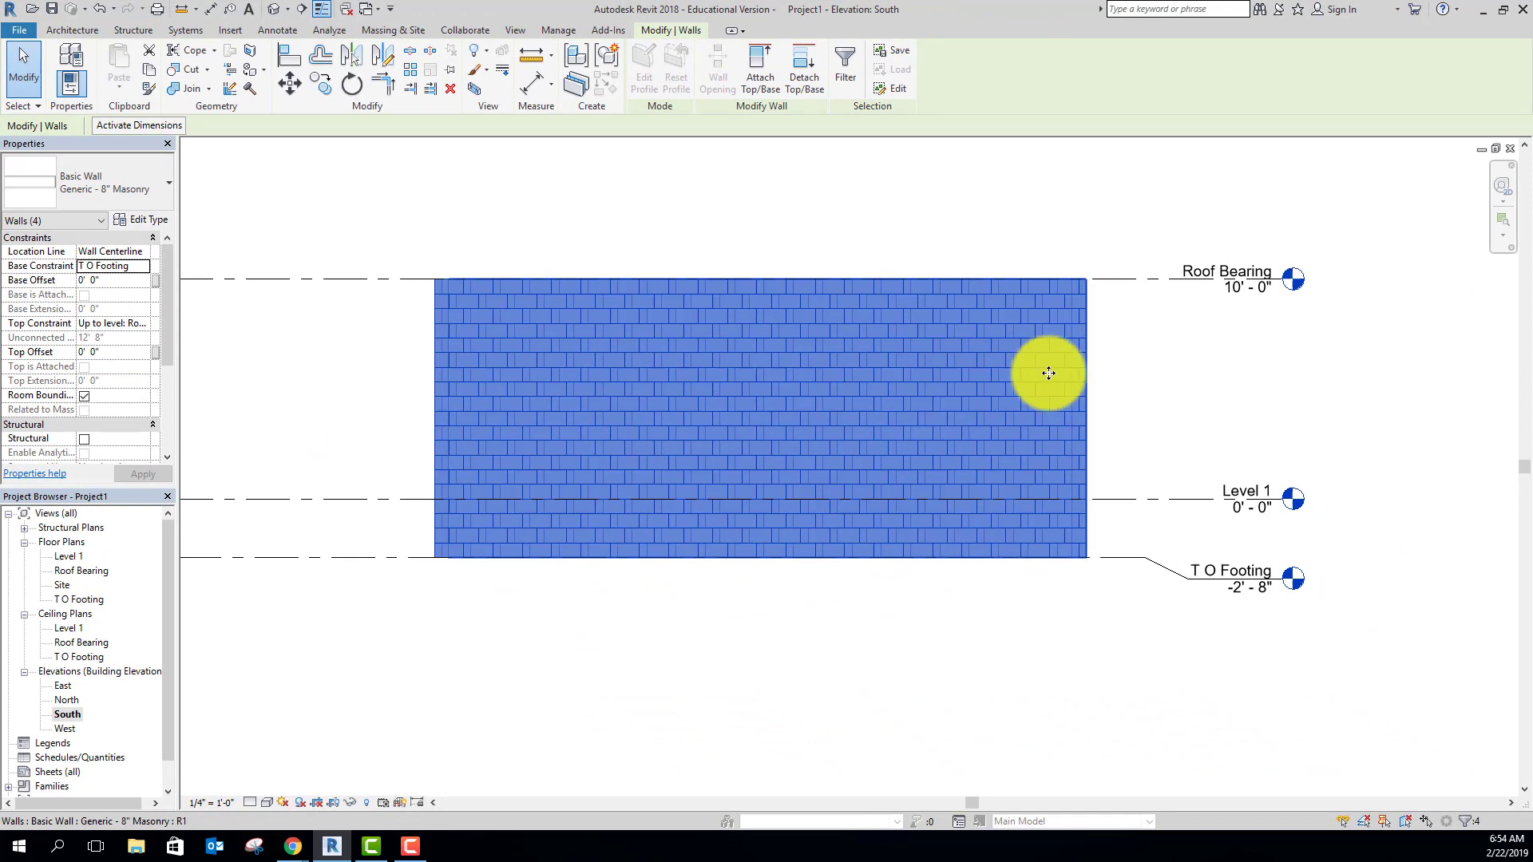
left_click(1153, 371)
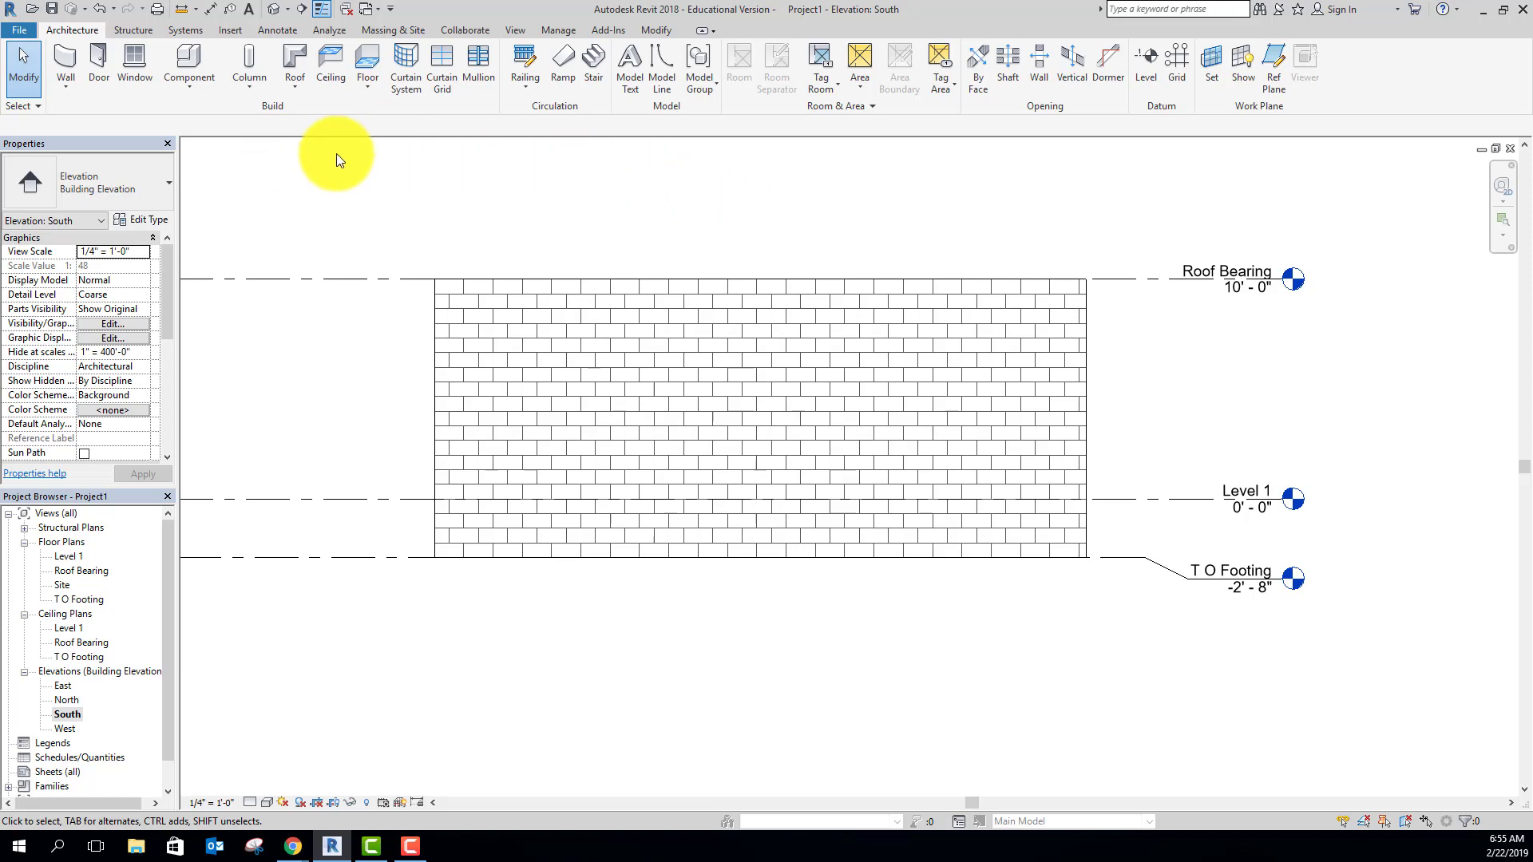
Switch to the default {3D} view and orbit to see the brick walls from below.
left_click(274, 12)
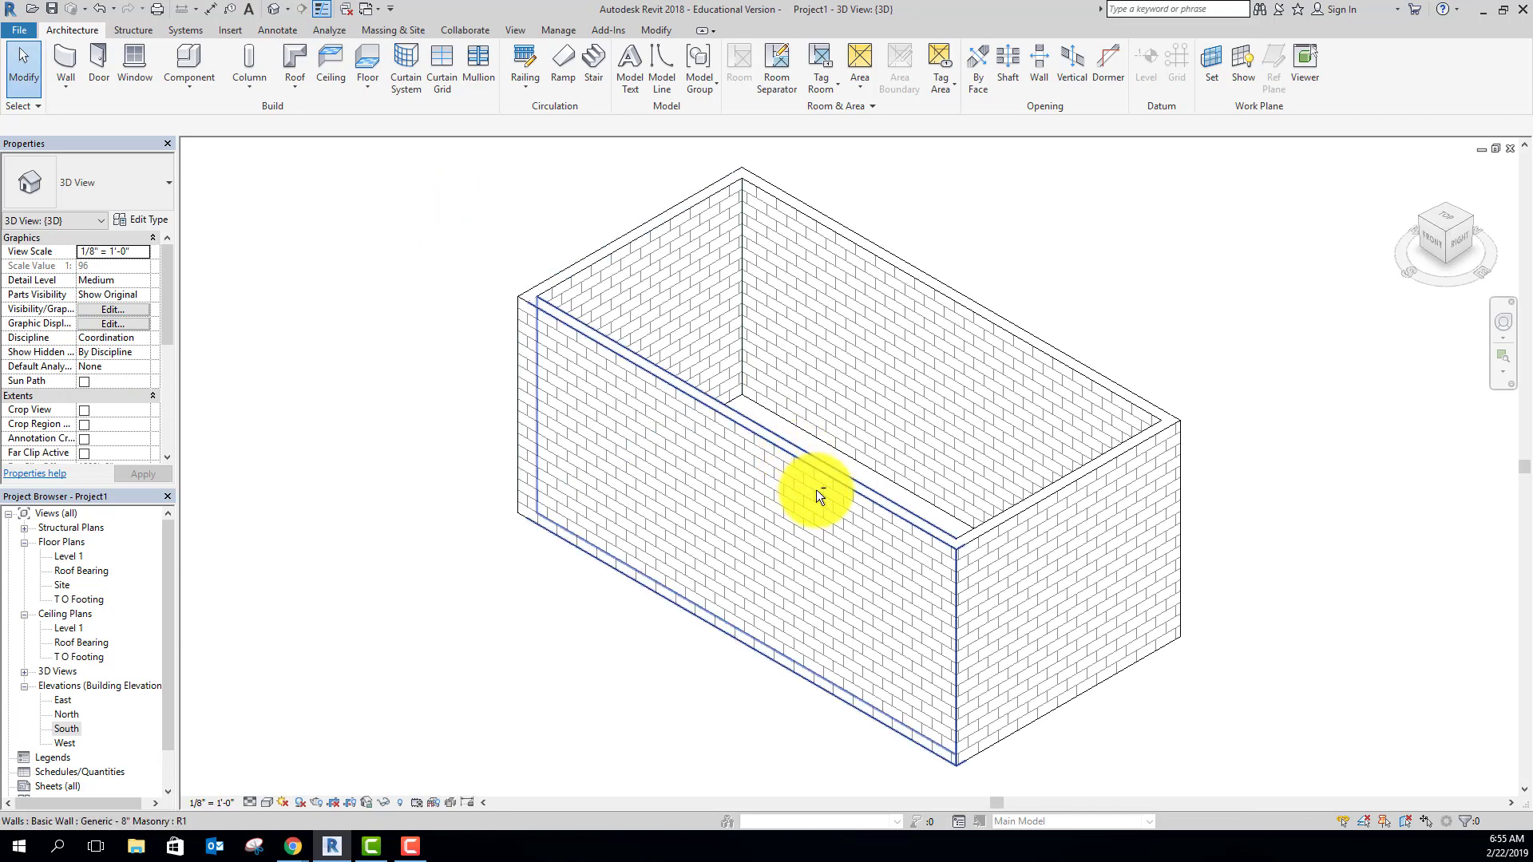
middle_click_drag(818, 495, 849, 314, "shift")
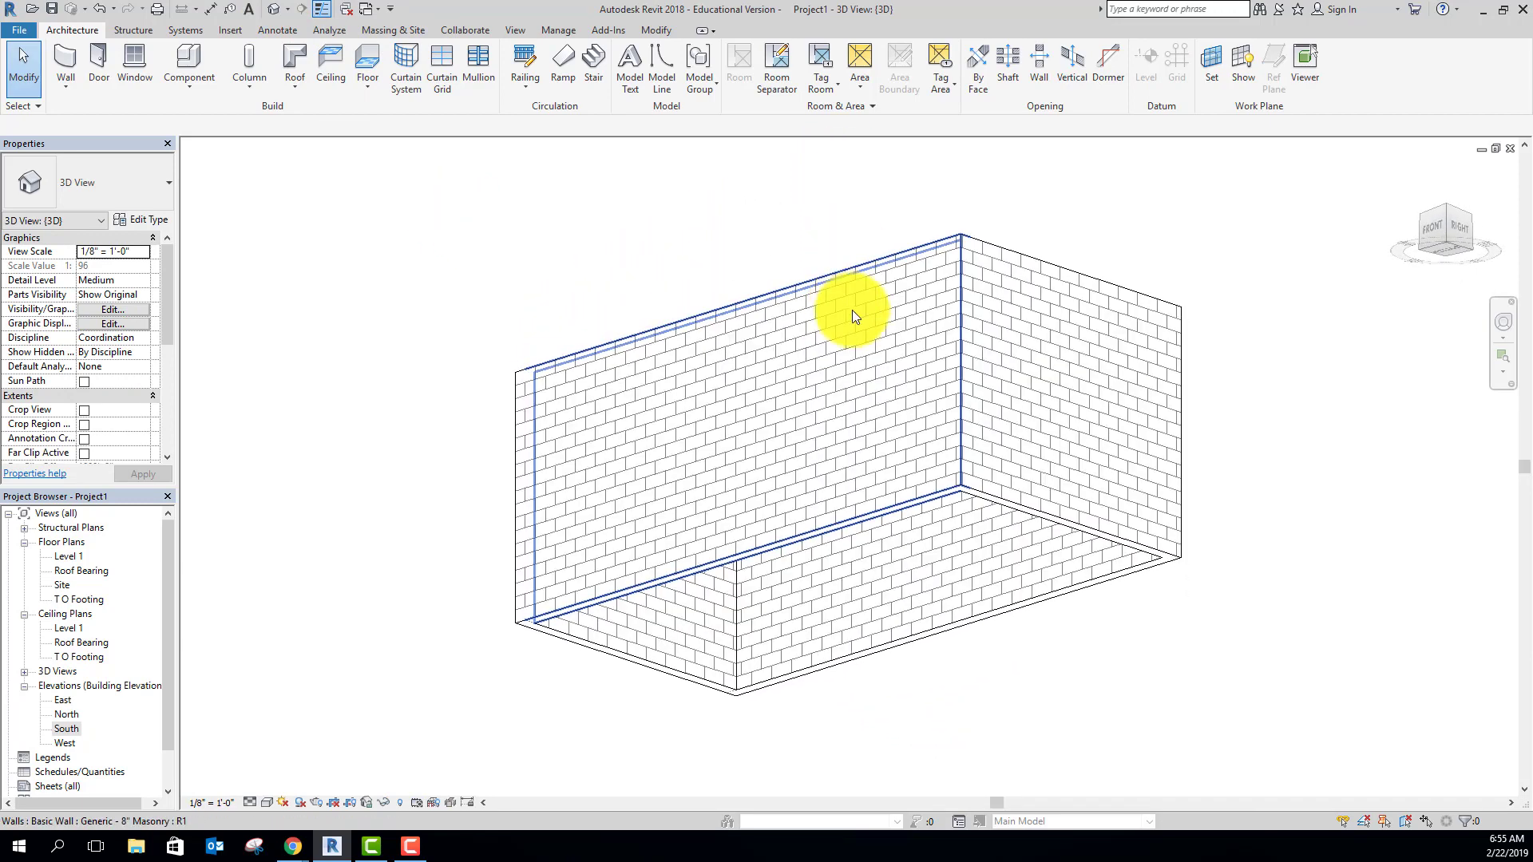
mouse_move(367, 298)
middle_mouse_down("shift")
mouse_move(325, 243)
mouse_move(366, 257)
middle_mouse_up("shift")
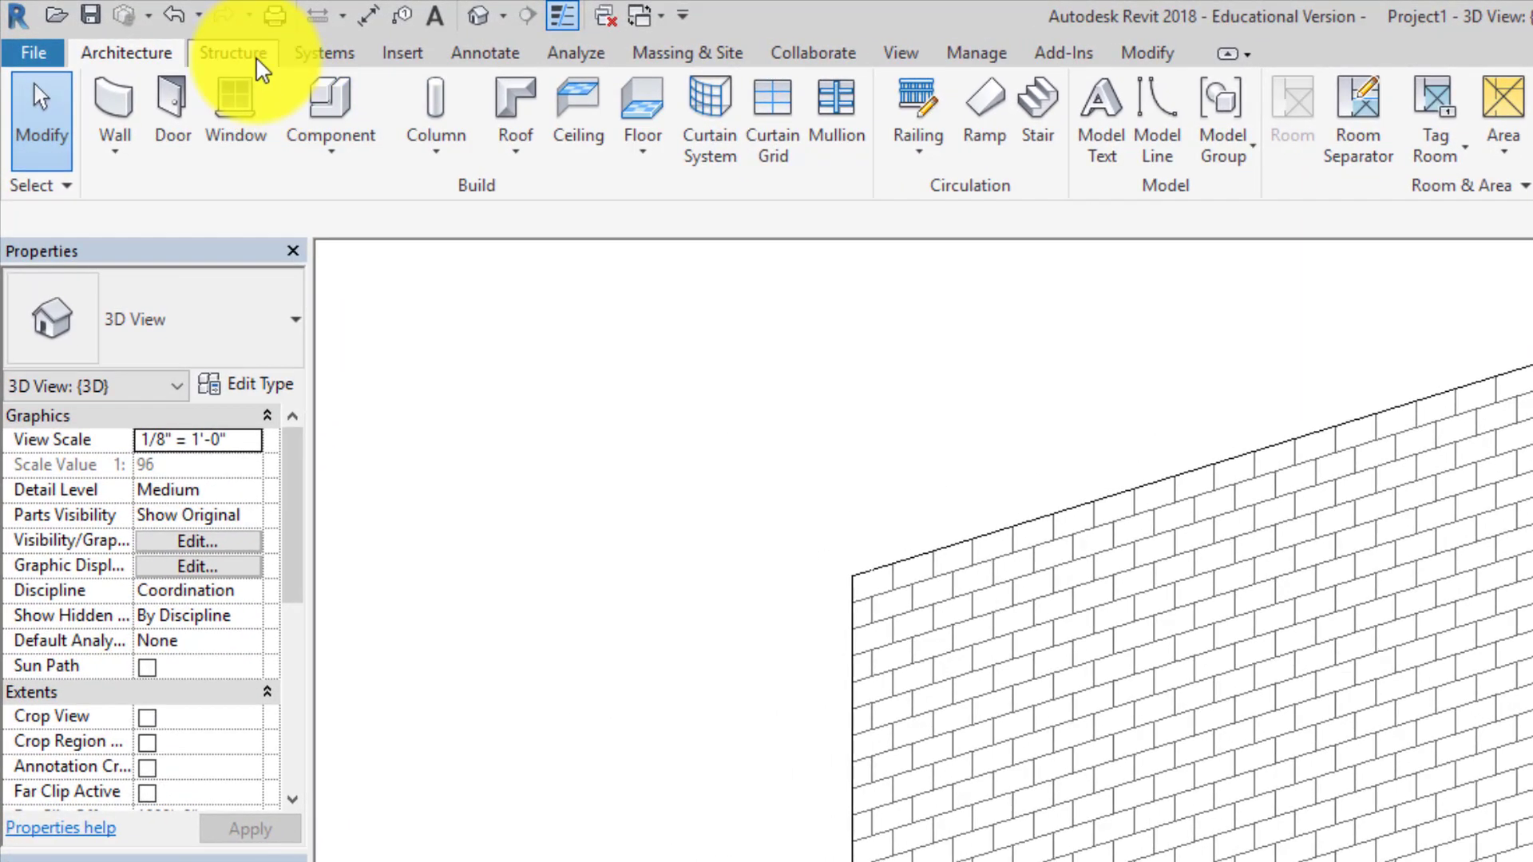
Start the Structure wall foundation tool and open the Bearing Footing - 36" x 12" type properties.
left_click(240, 53)
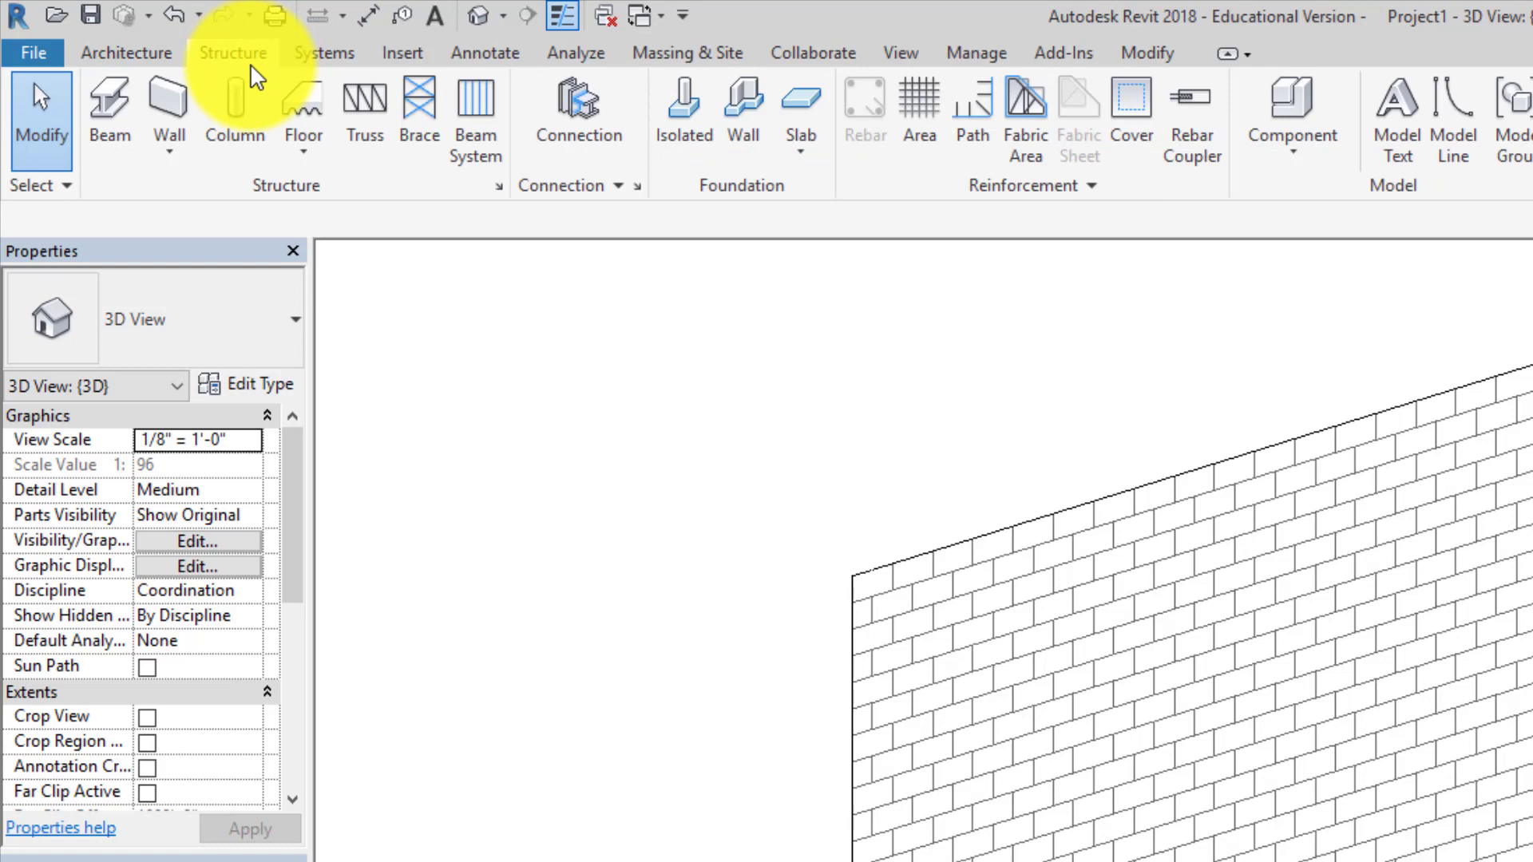
left_click(752, 134)
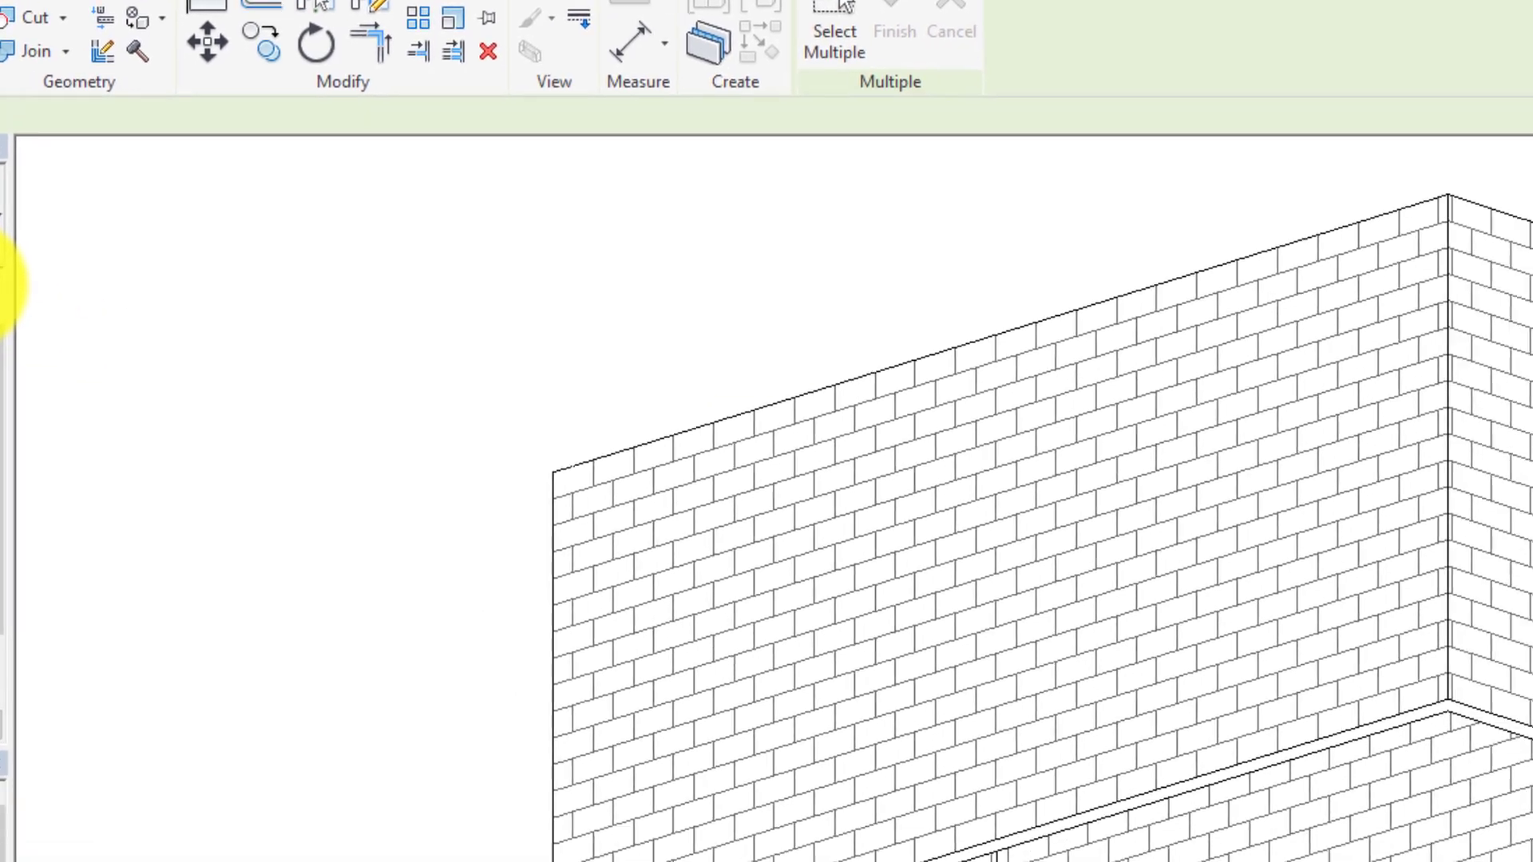
left_click(2, 283)
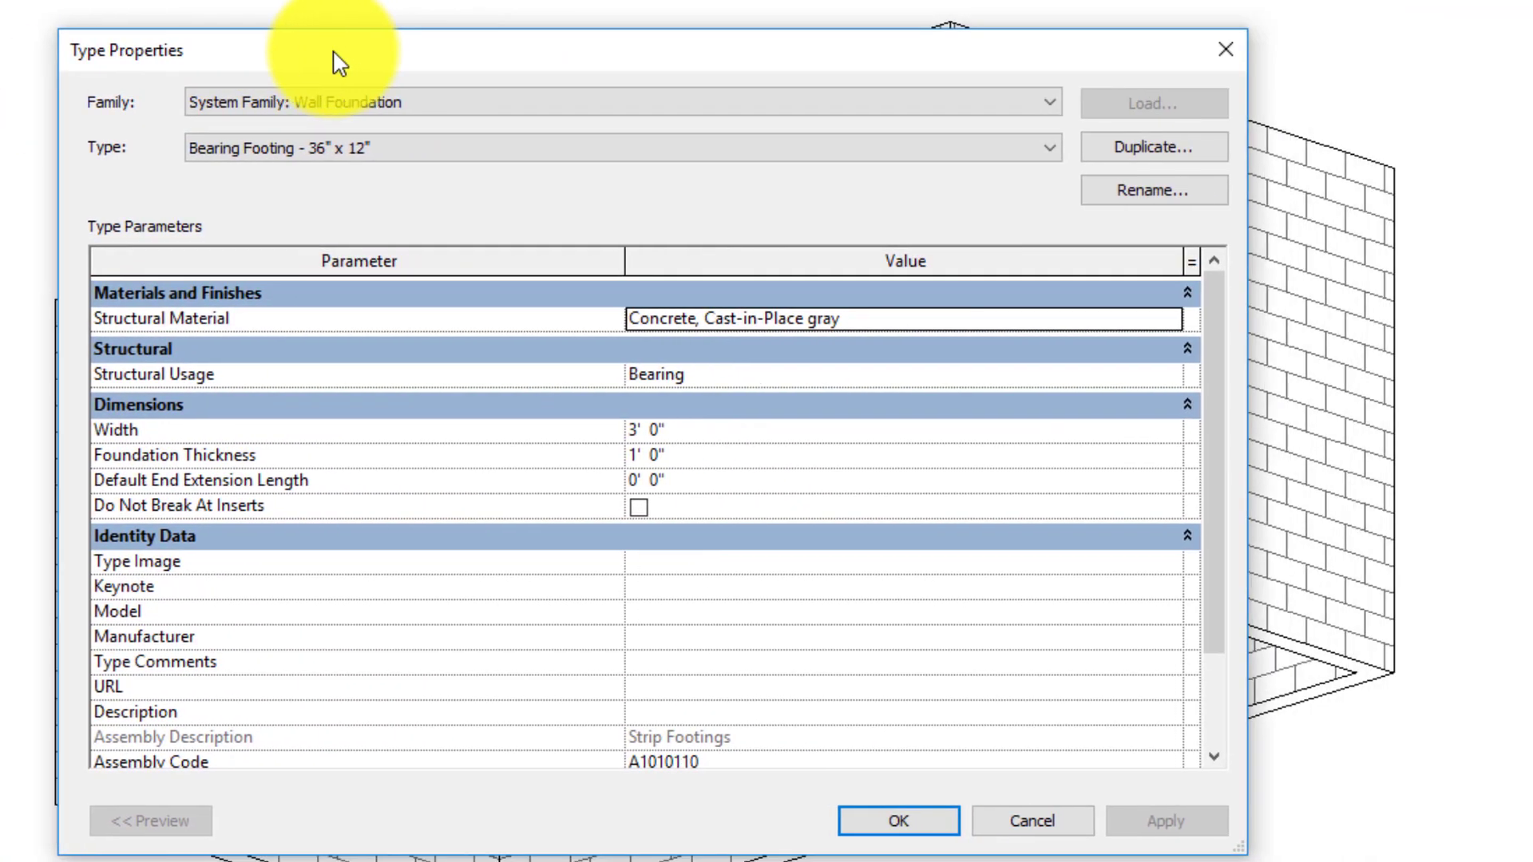
Duplicate the footing type as 'Bearing Footing - 24" x 12"'.
left_click(1167, 151)
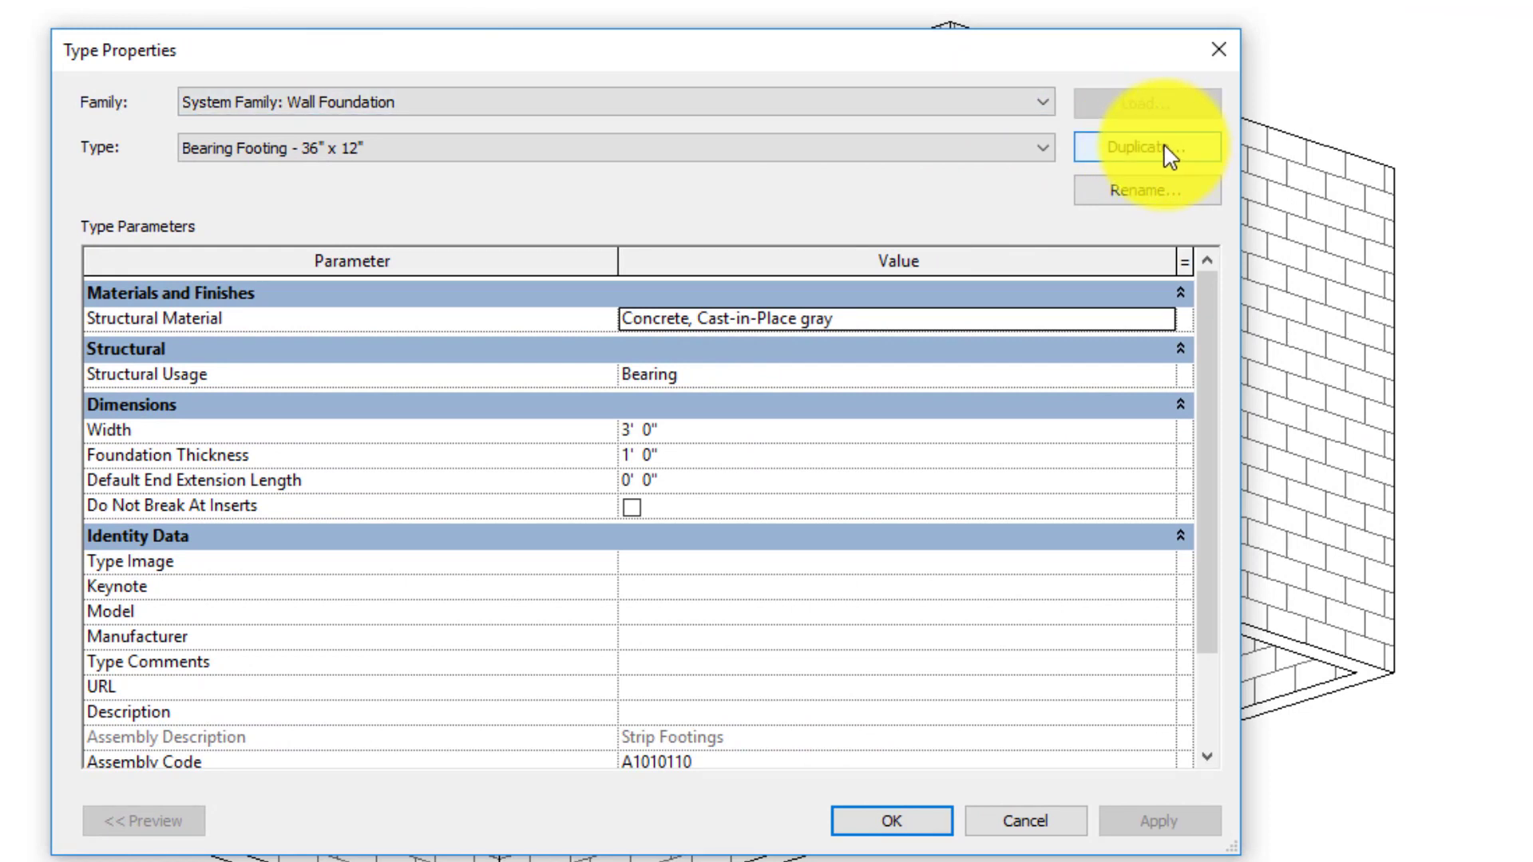
left_click(1162, 149)
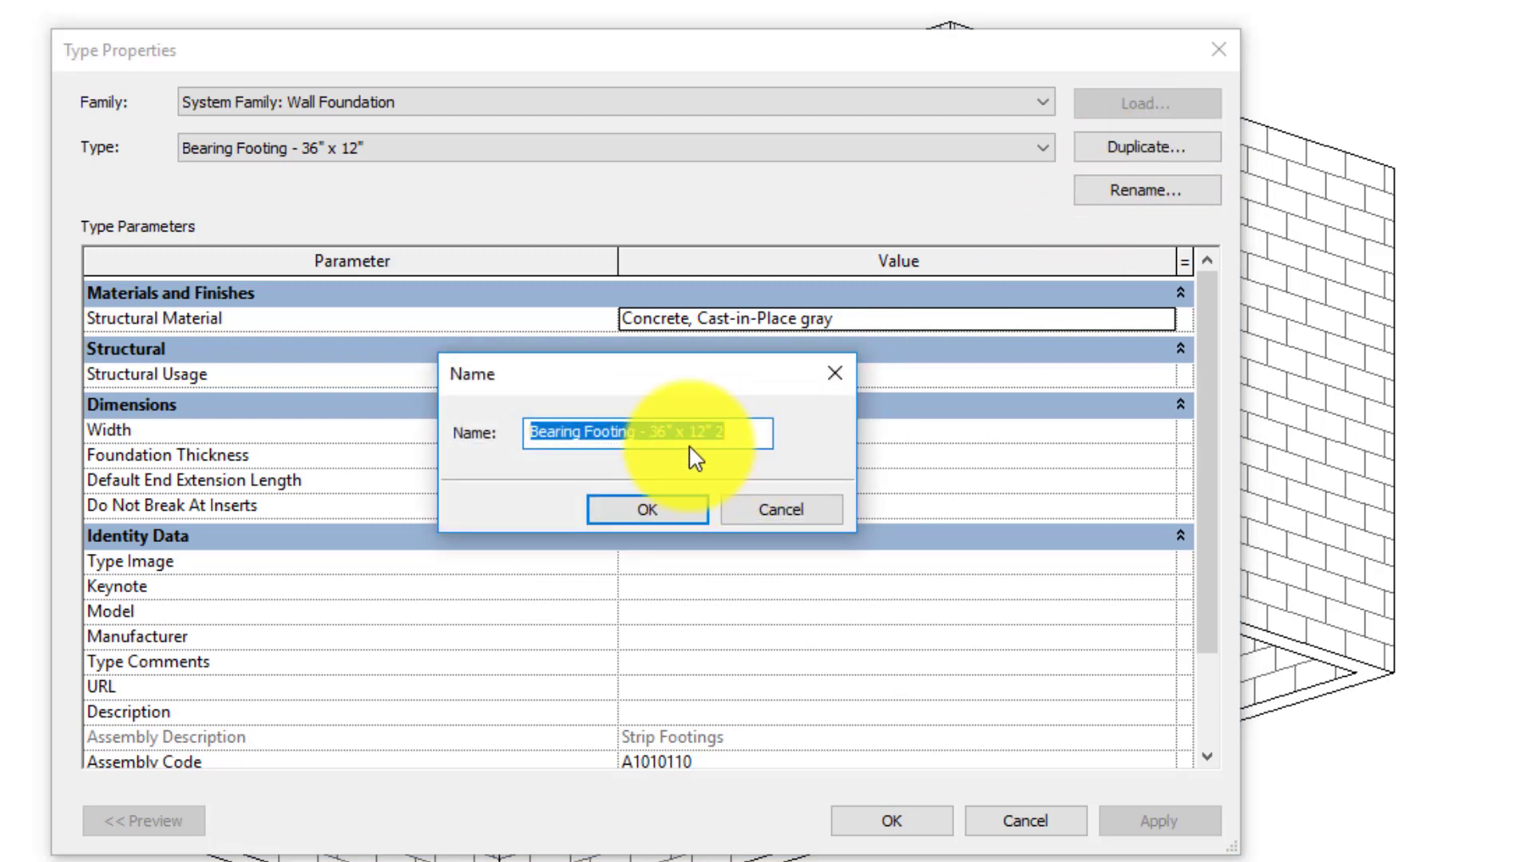
left_click(667, 432)
left_click_drag(667, 432, 655, 432)
type("24")
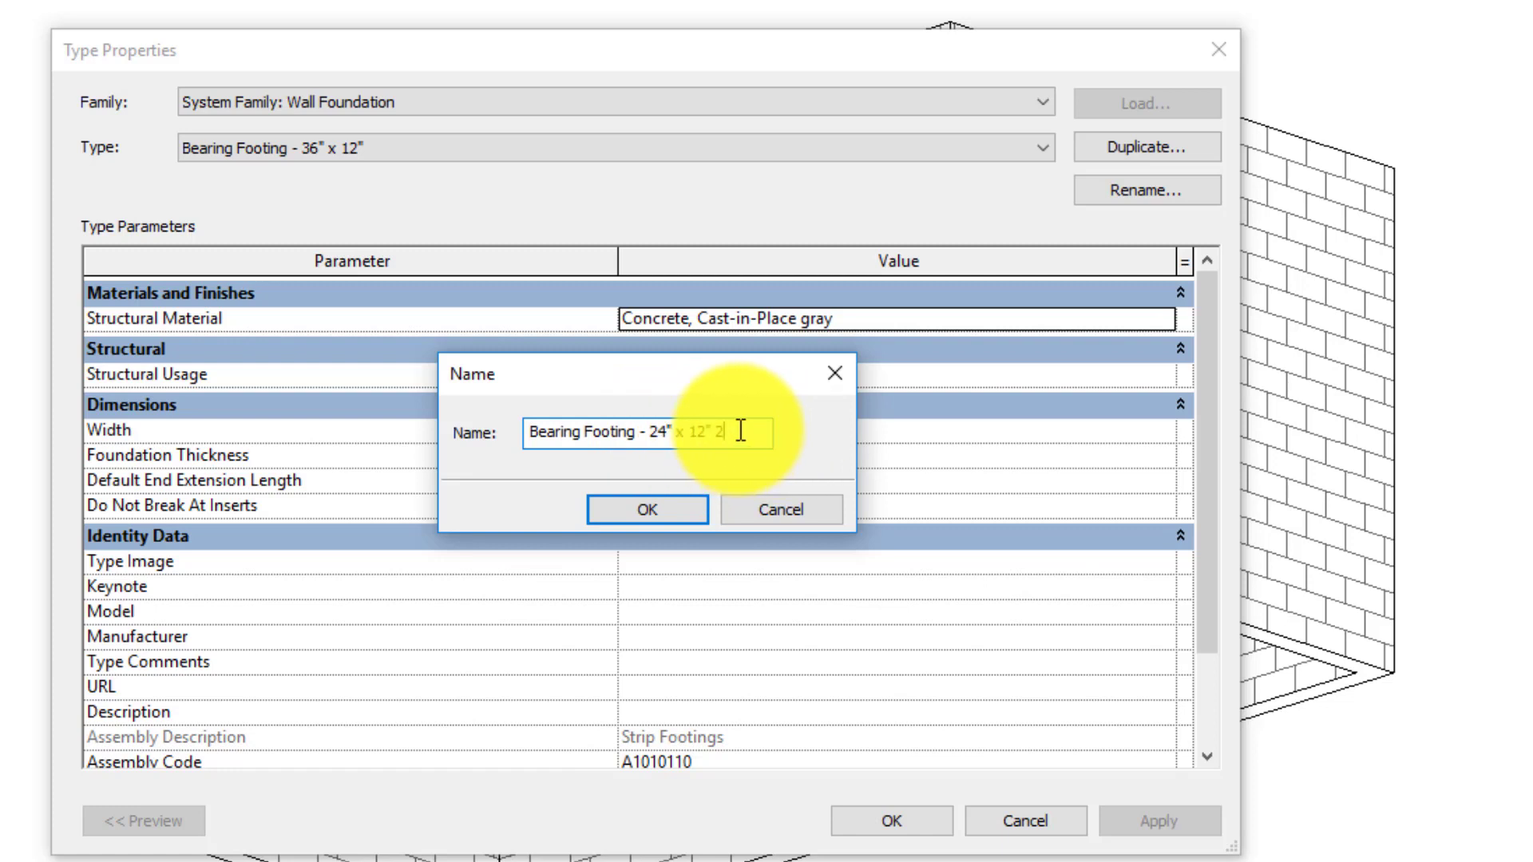
key("BackSpace")
key("BackSpace")
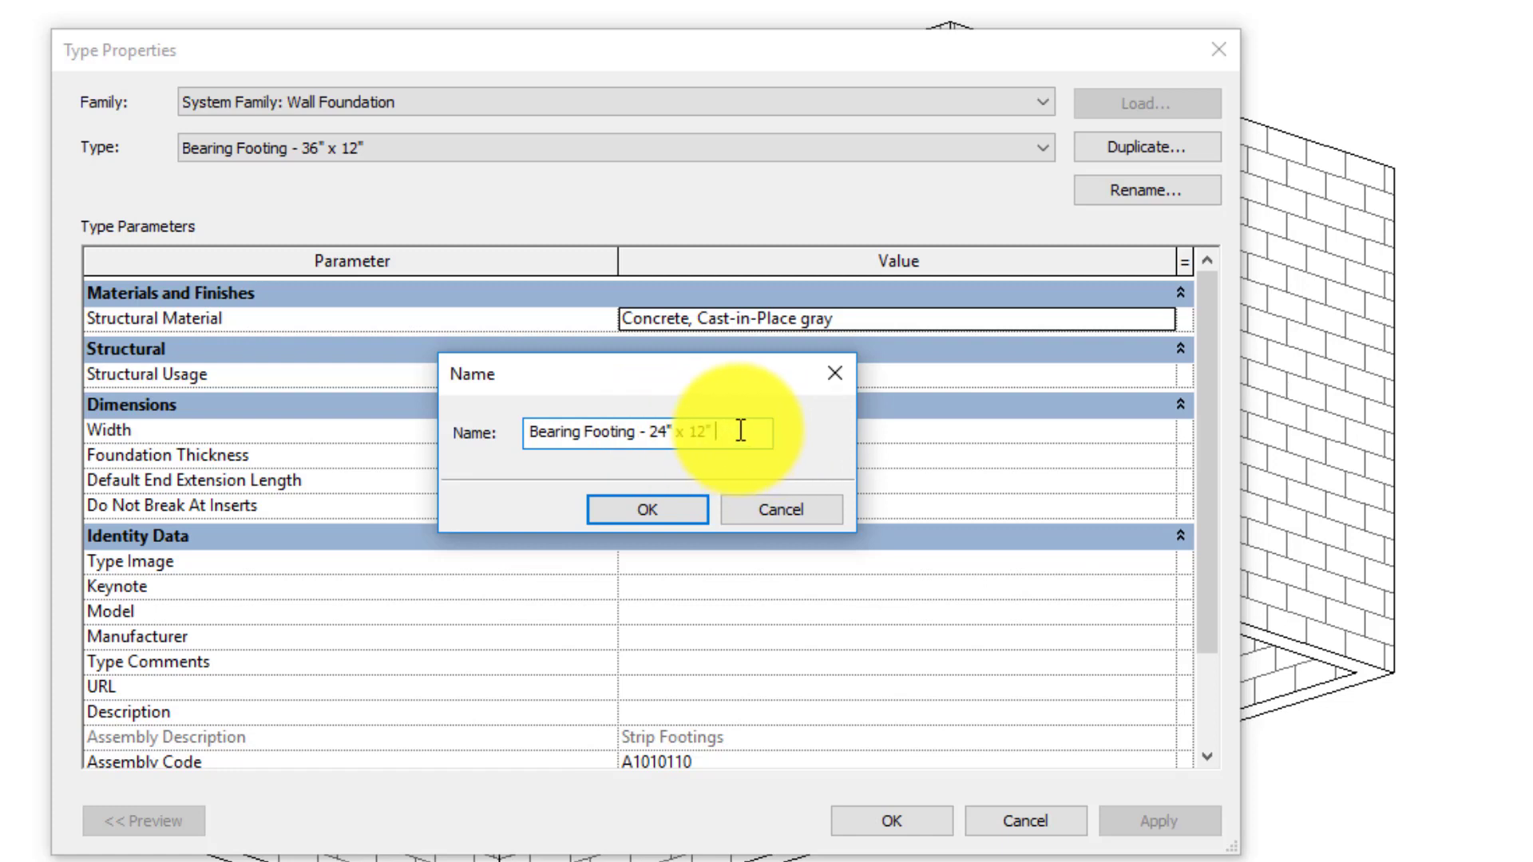
left_click(663, 511)
Set the new footing type's Width to 2' 0".
left_click(689, 435)
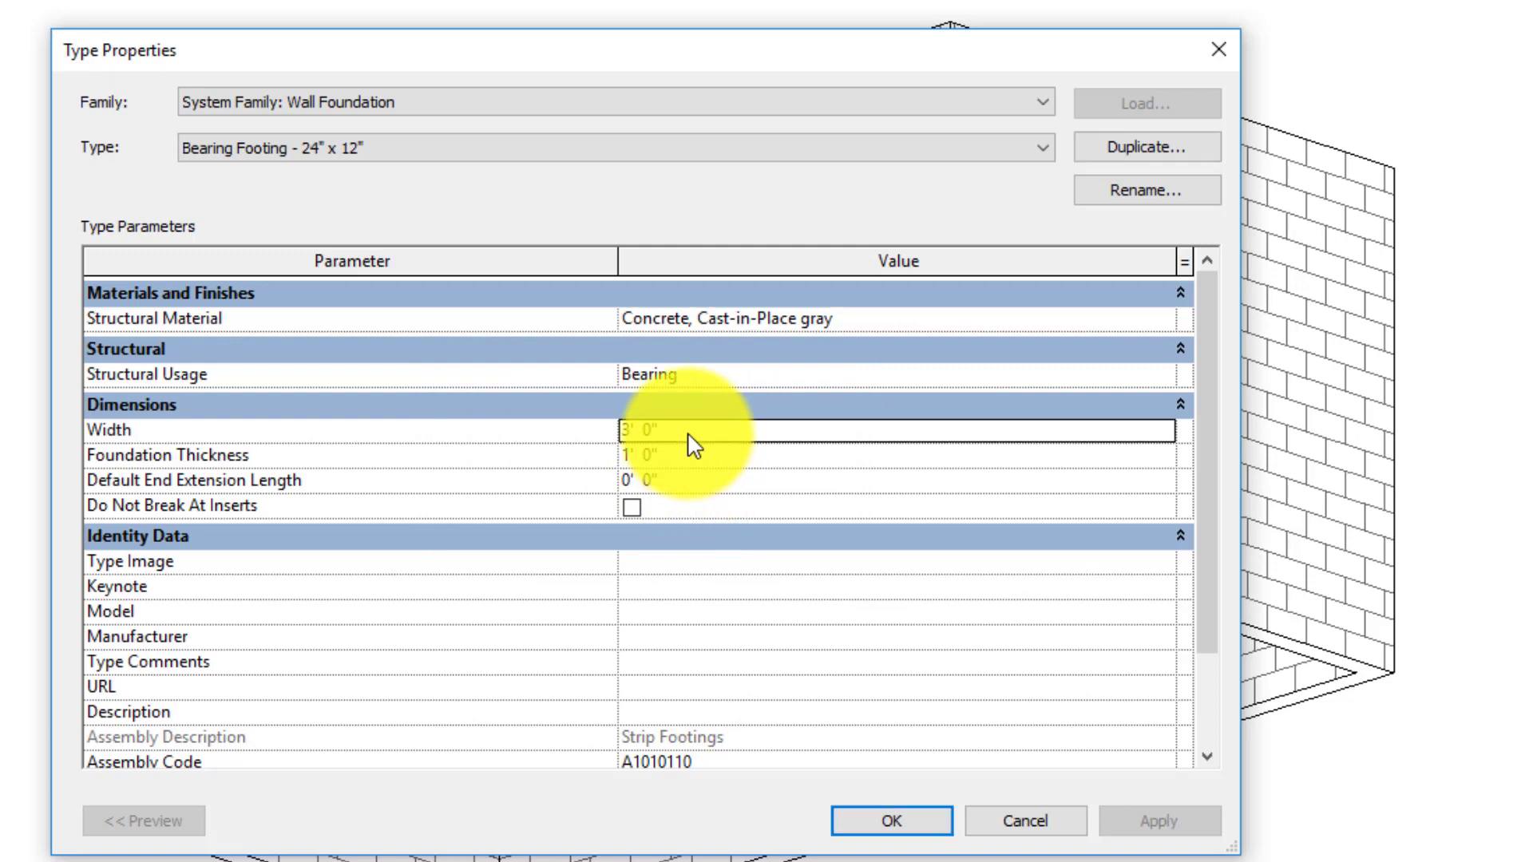
left_click(629, 431)
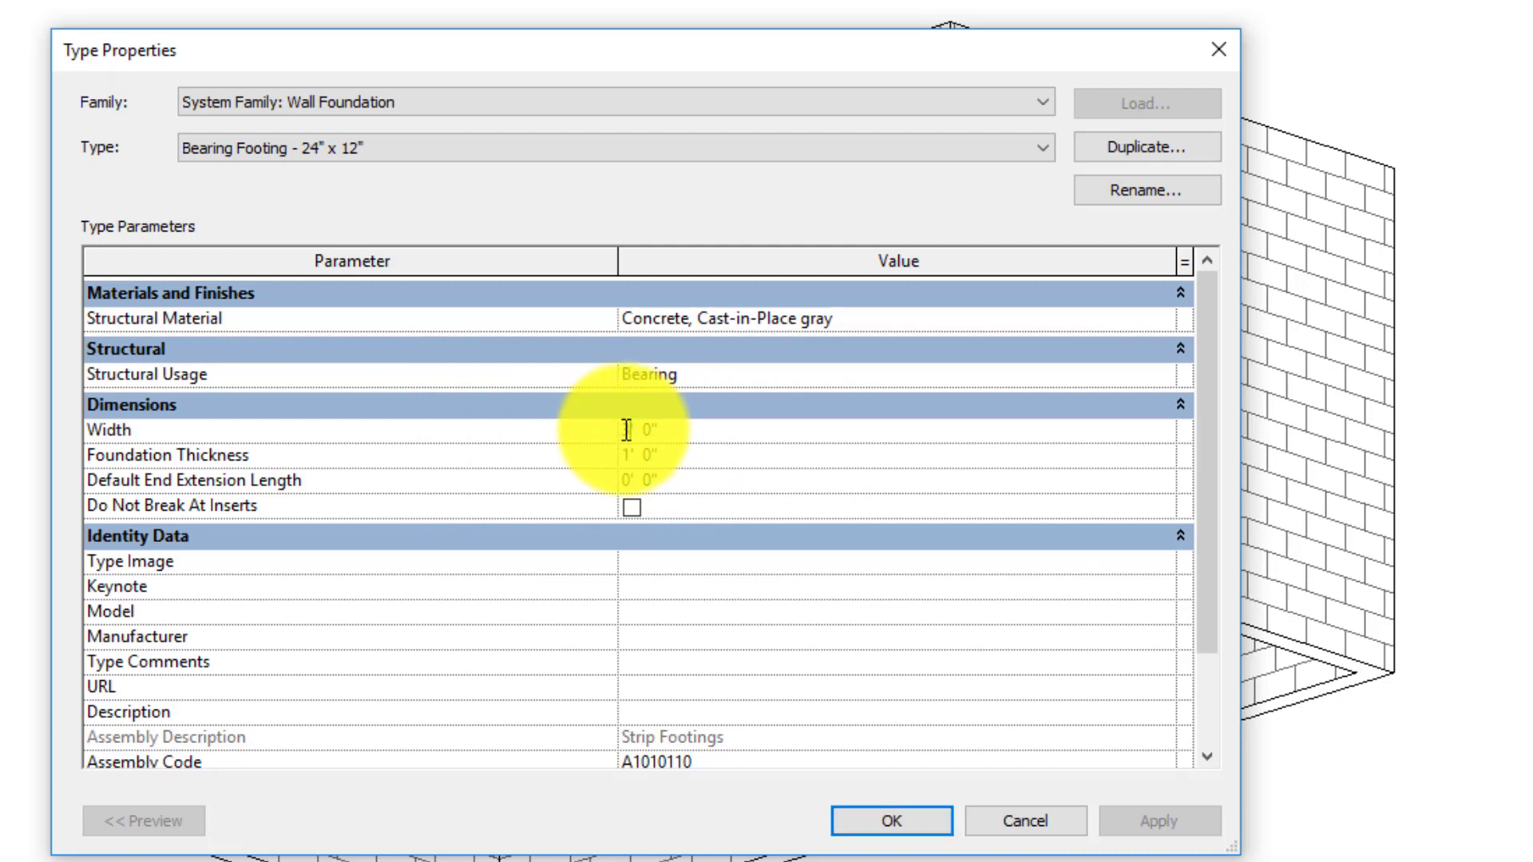
double_click(628, 431)
type("2")
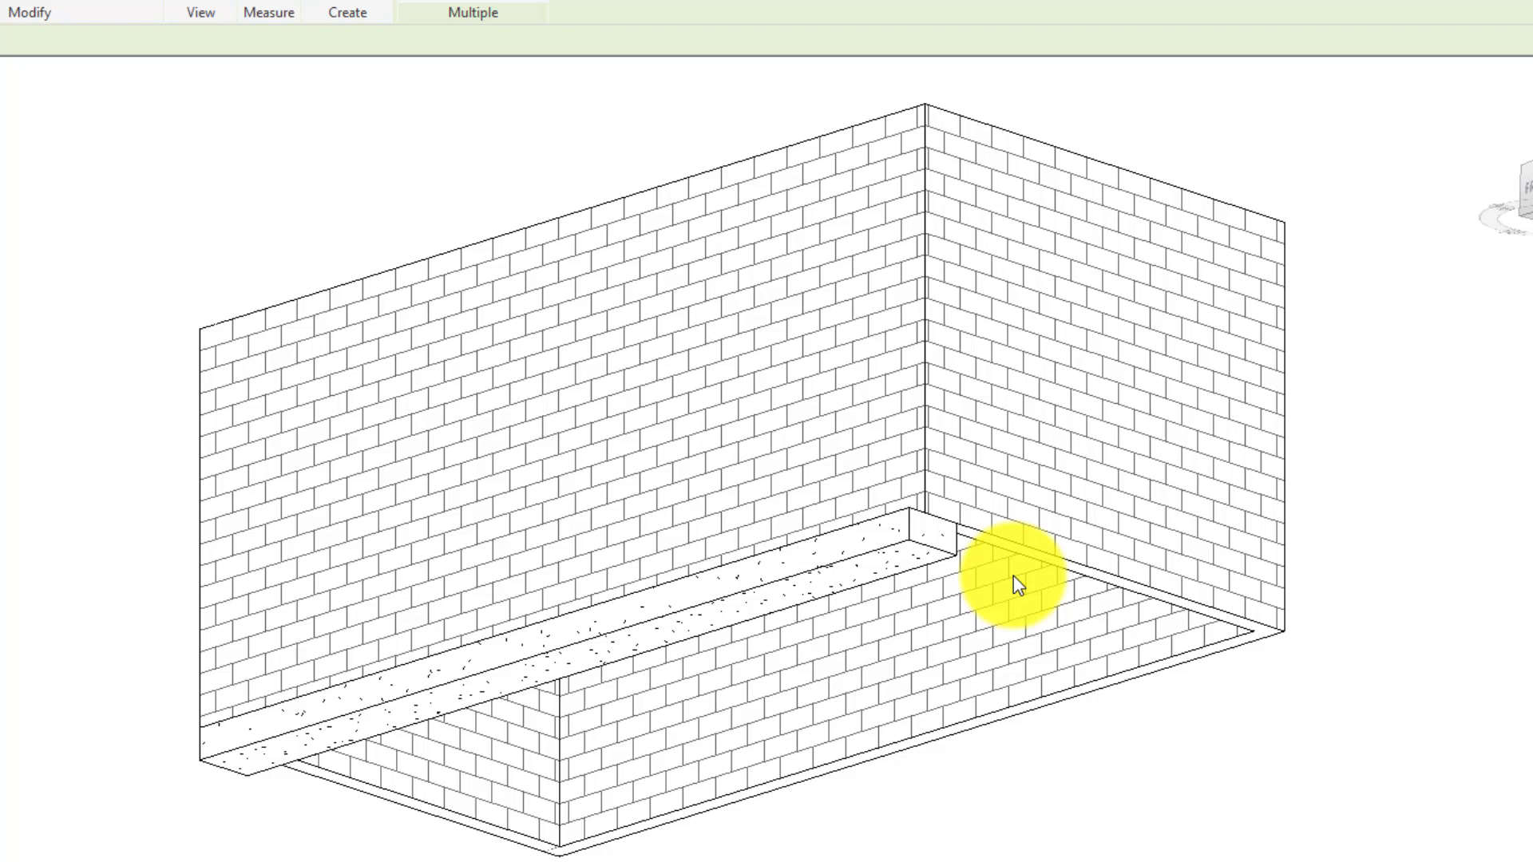
Undo the individually placed footings, then place one continuous footing under the whole wall chain.
left_click(1041, 565)
left_click(1076, 699)
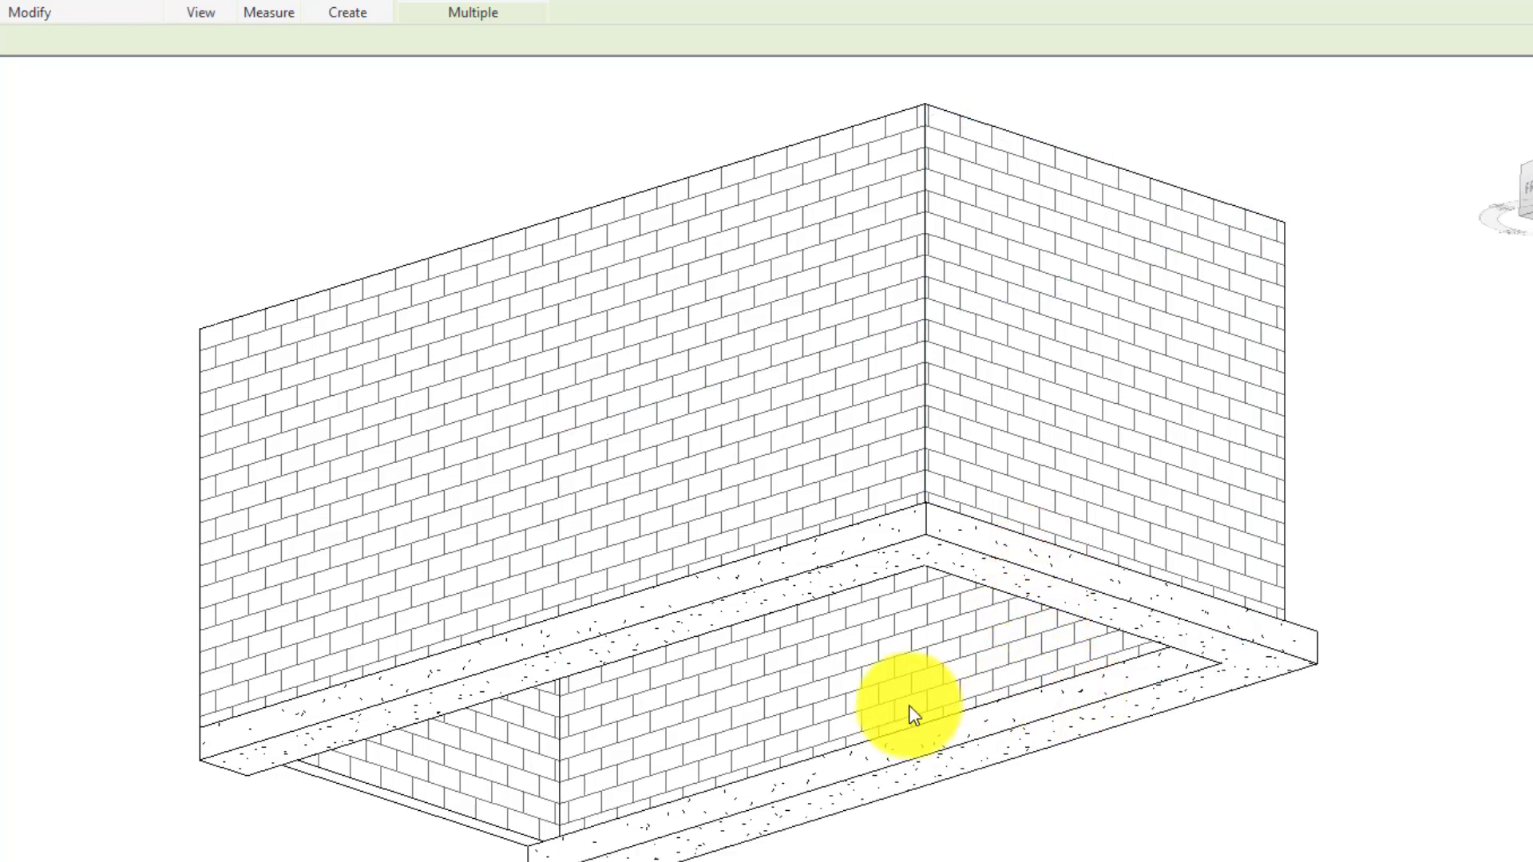
left_click(482, 822)
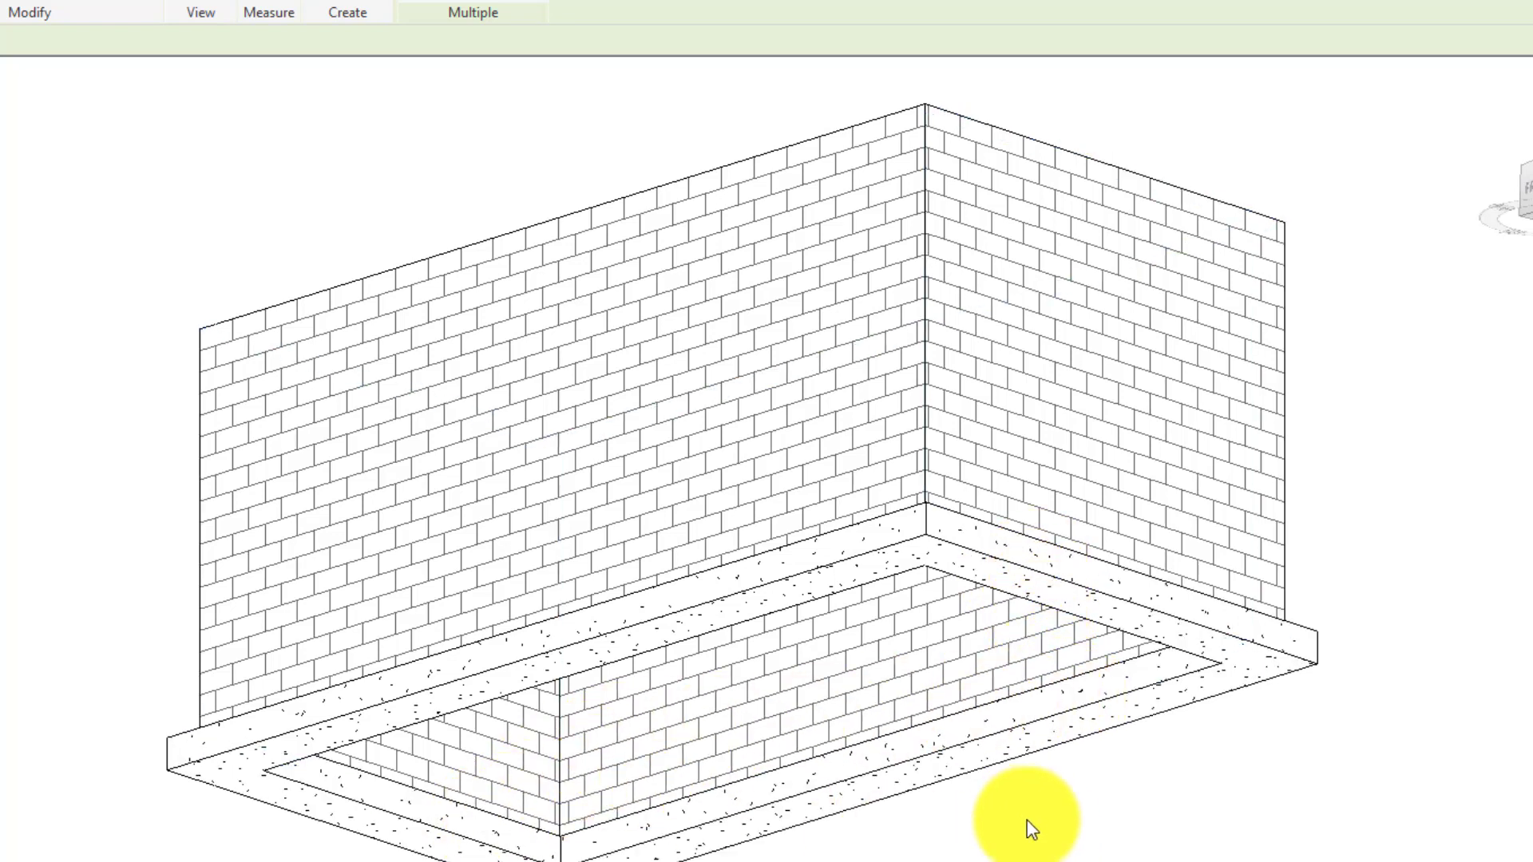
key("ctrl+z")
key("ctrl+z")
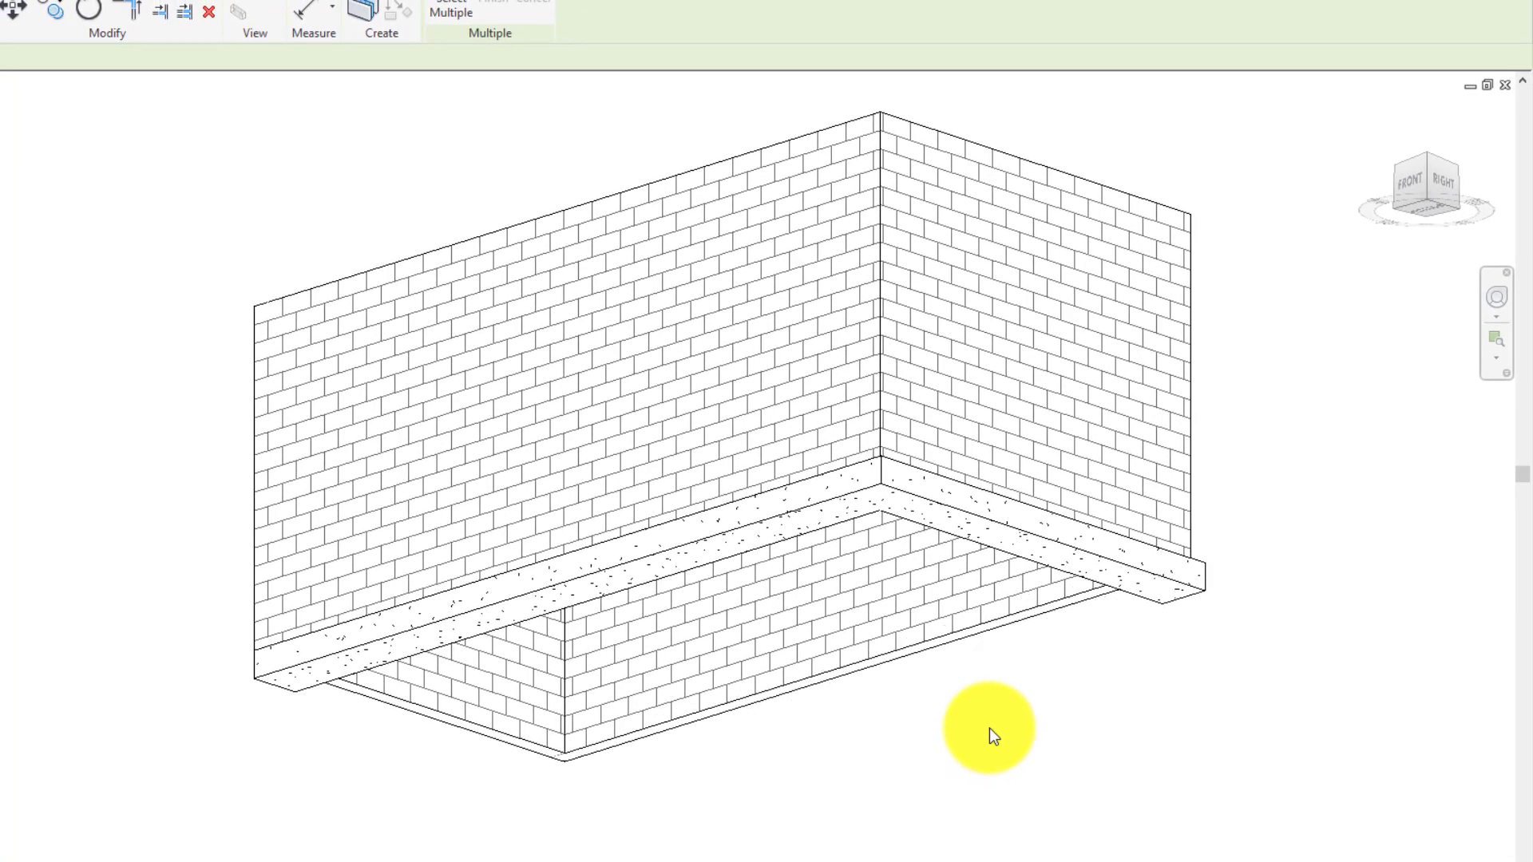
key("ctrl+z")
key("ctrl+z")
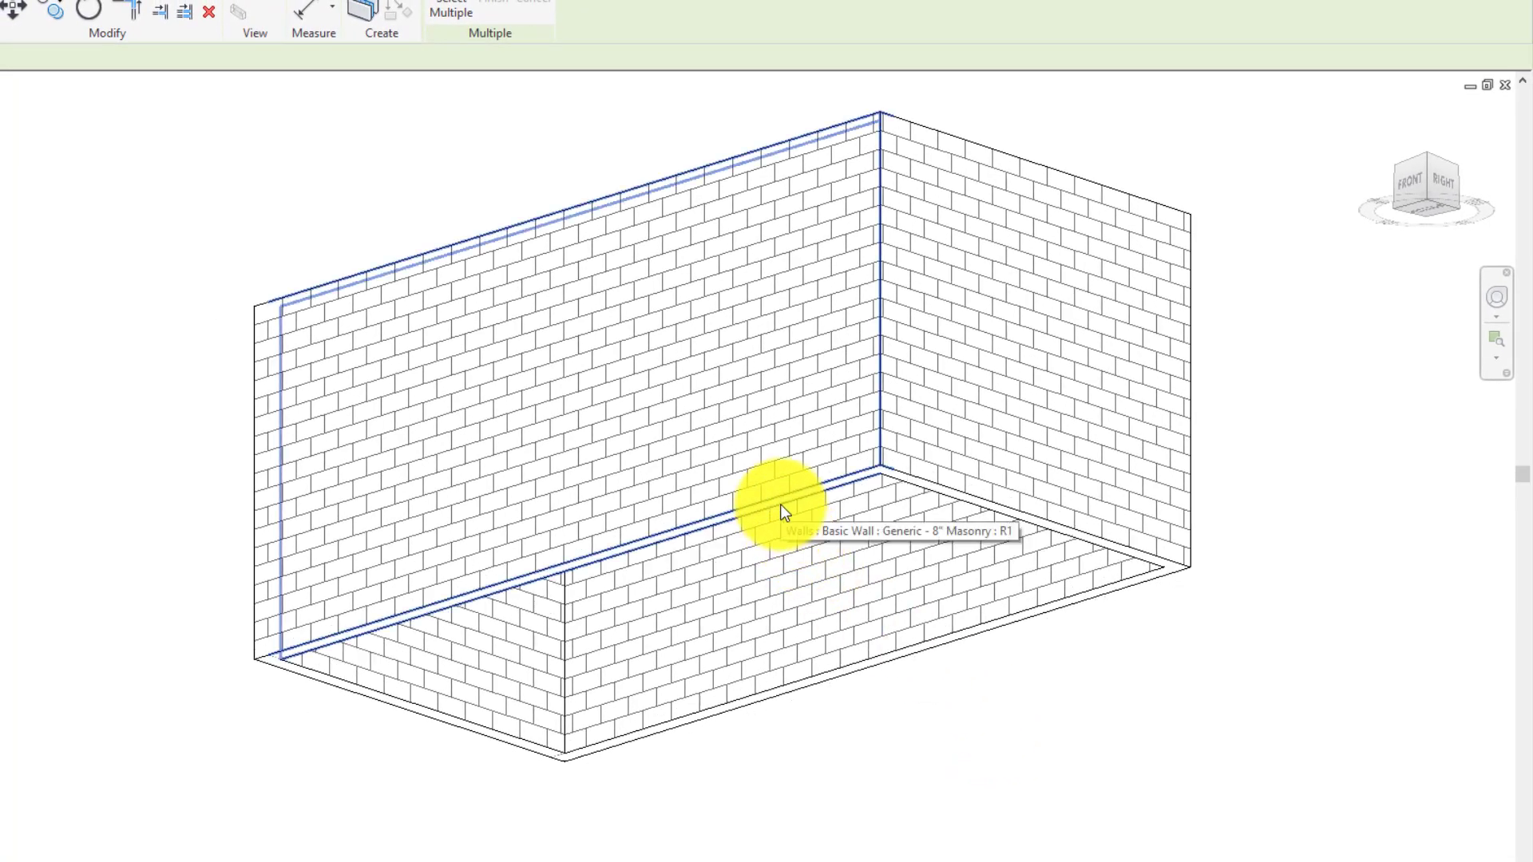
key("Tab")
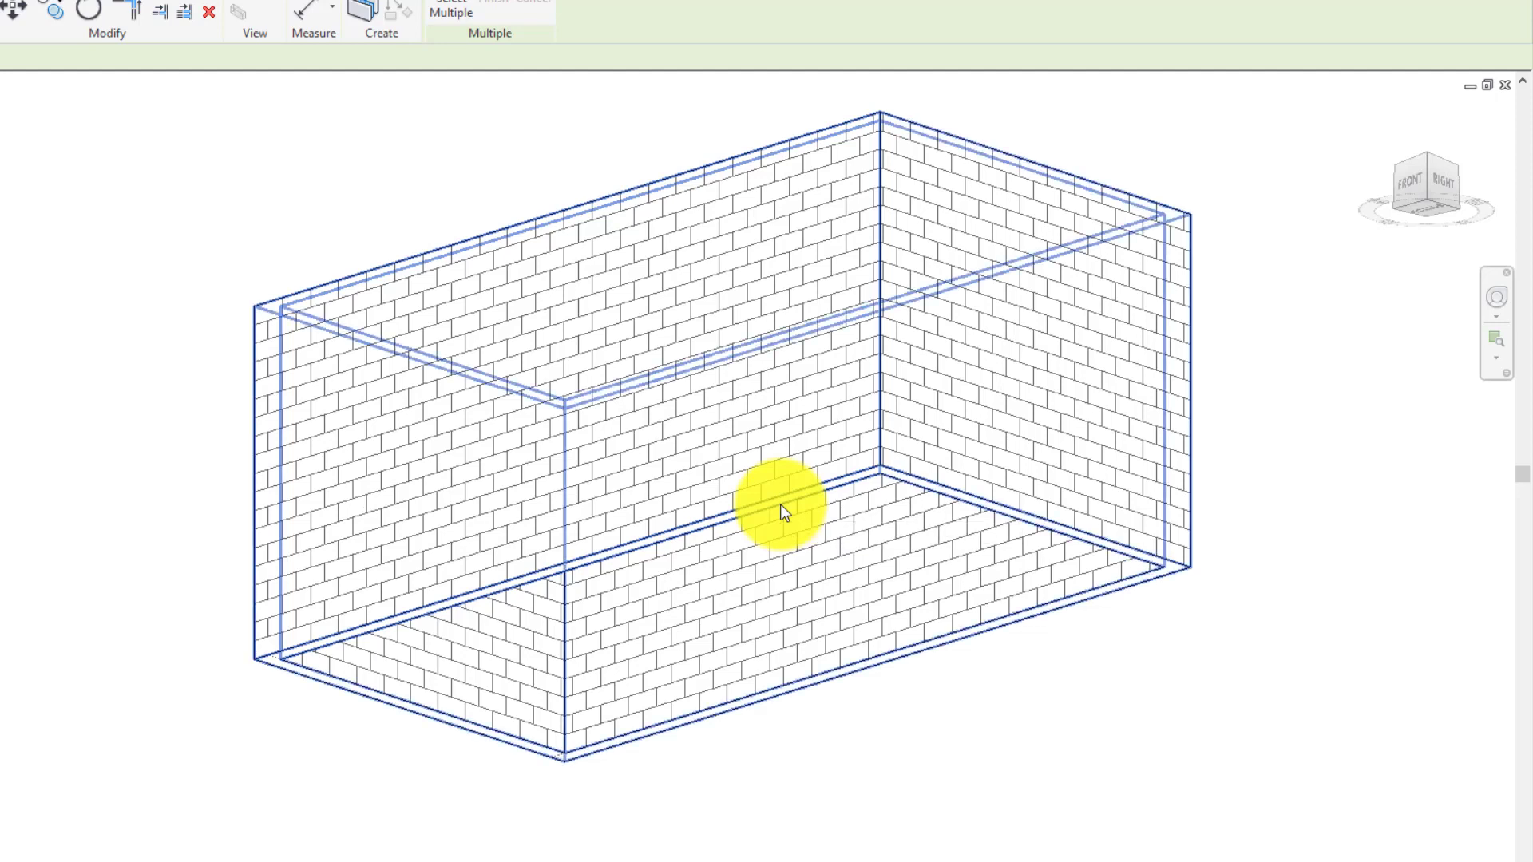
left_click(781, 505)
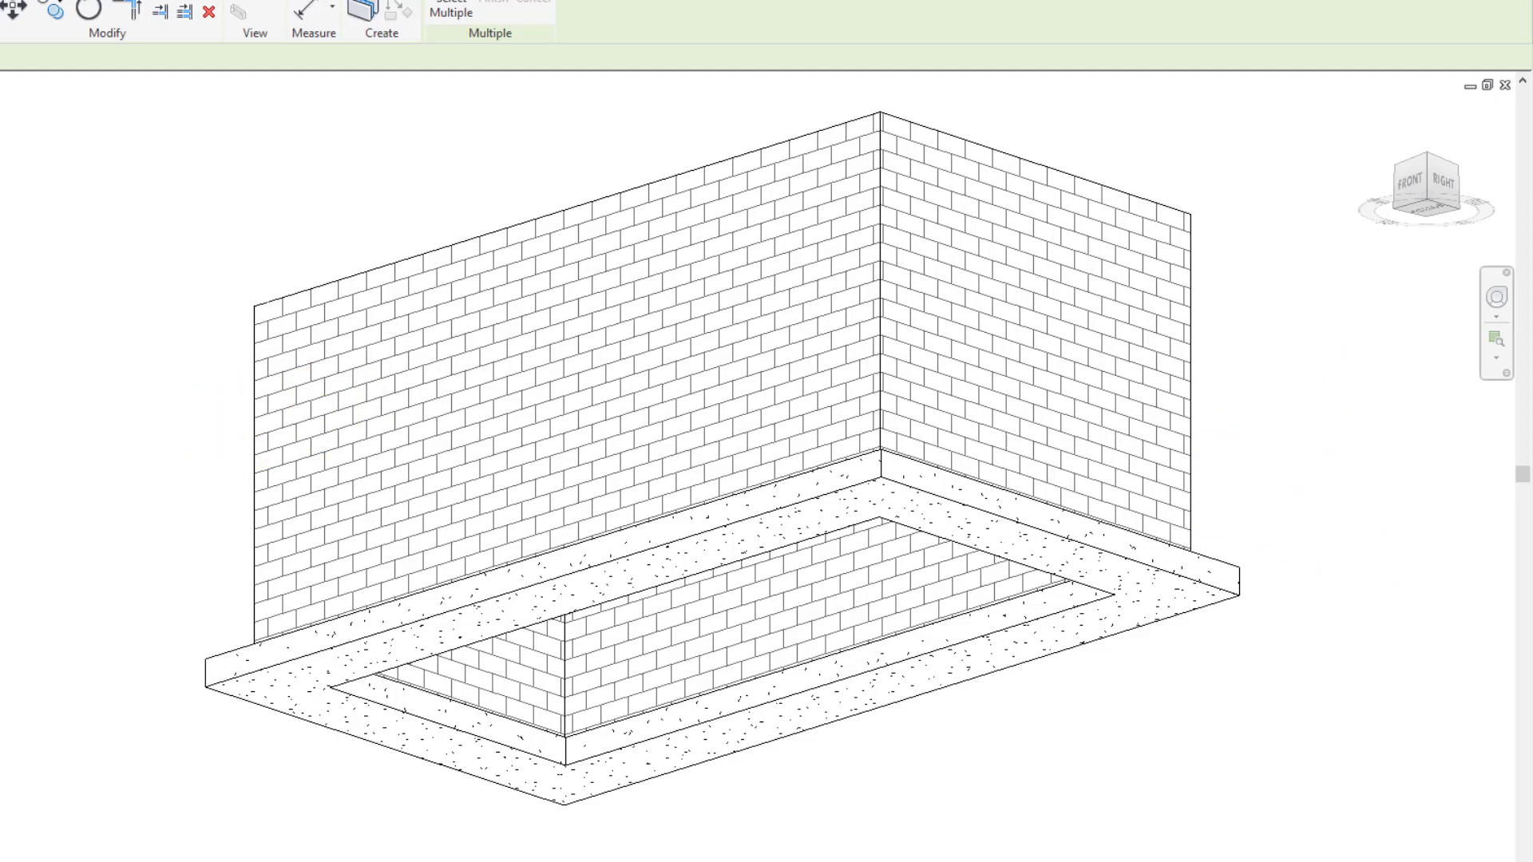
Return to the South elevation and select the new footing beneath the brick wall.
key("ctrl+Tab")
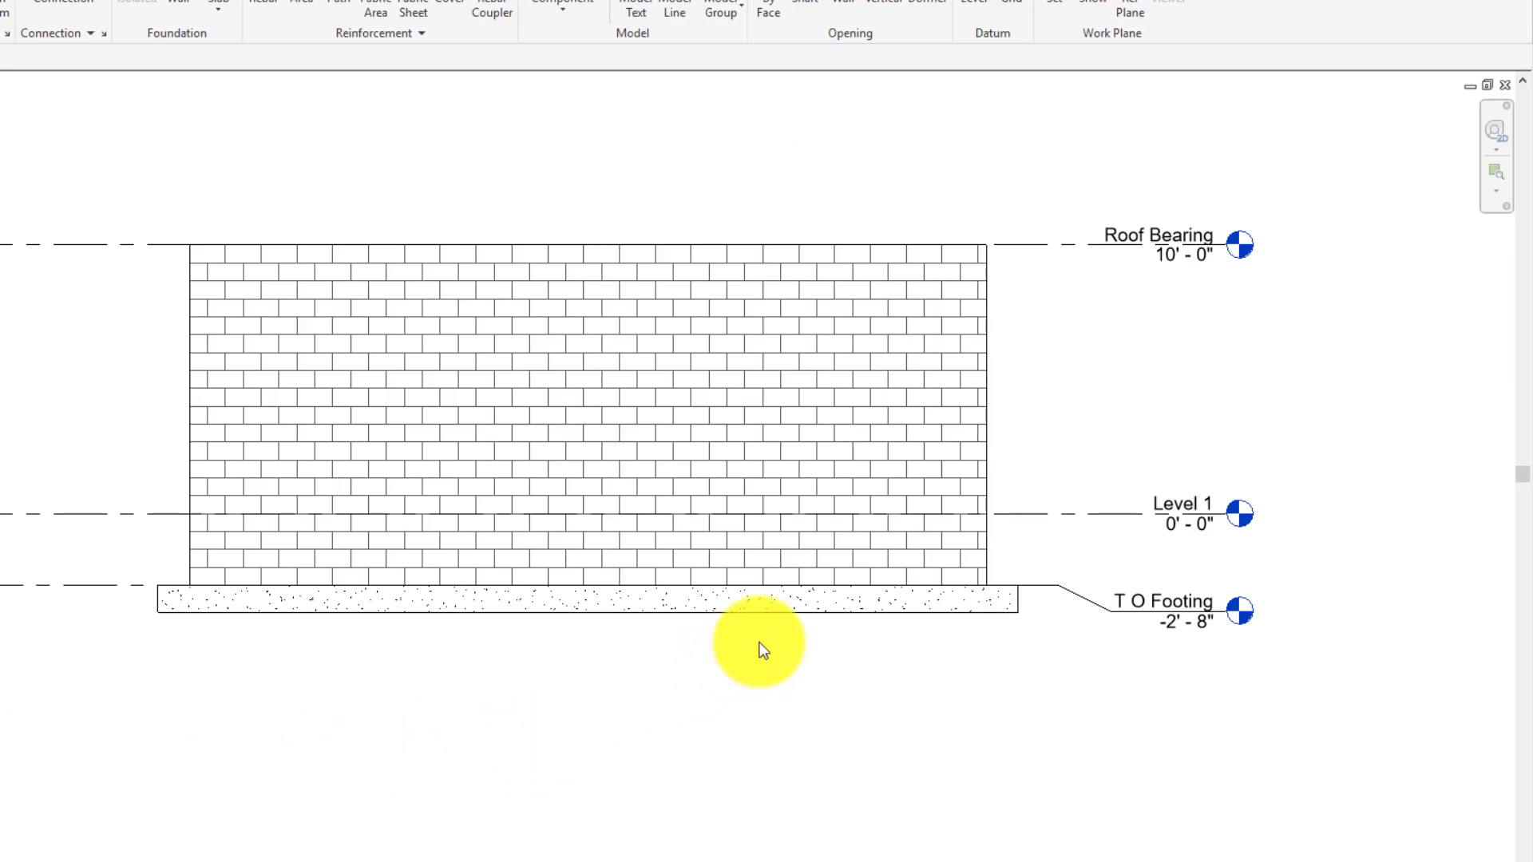
left_click(933, 609)
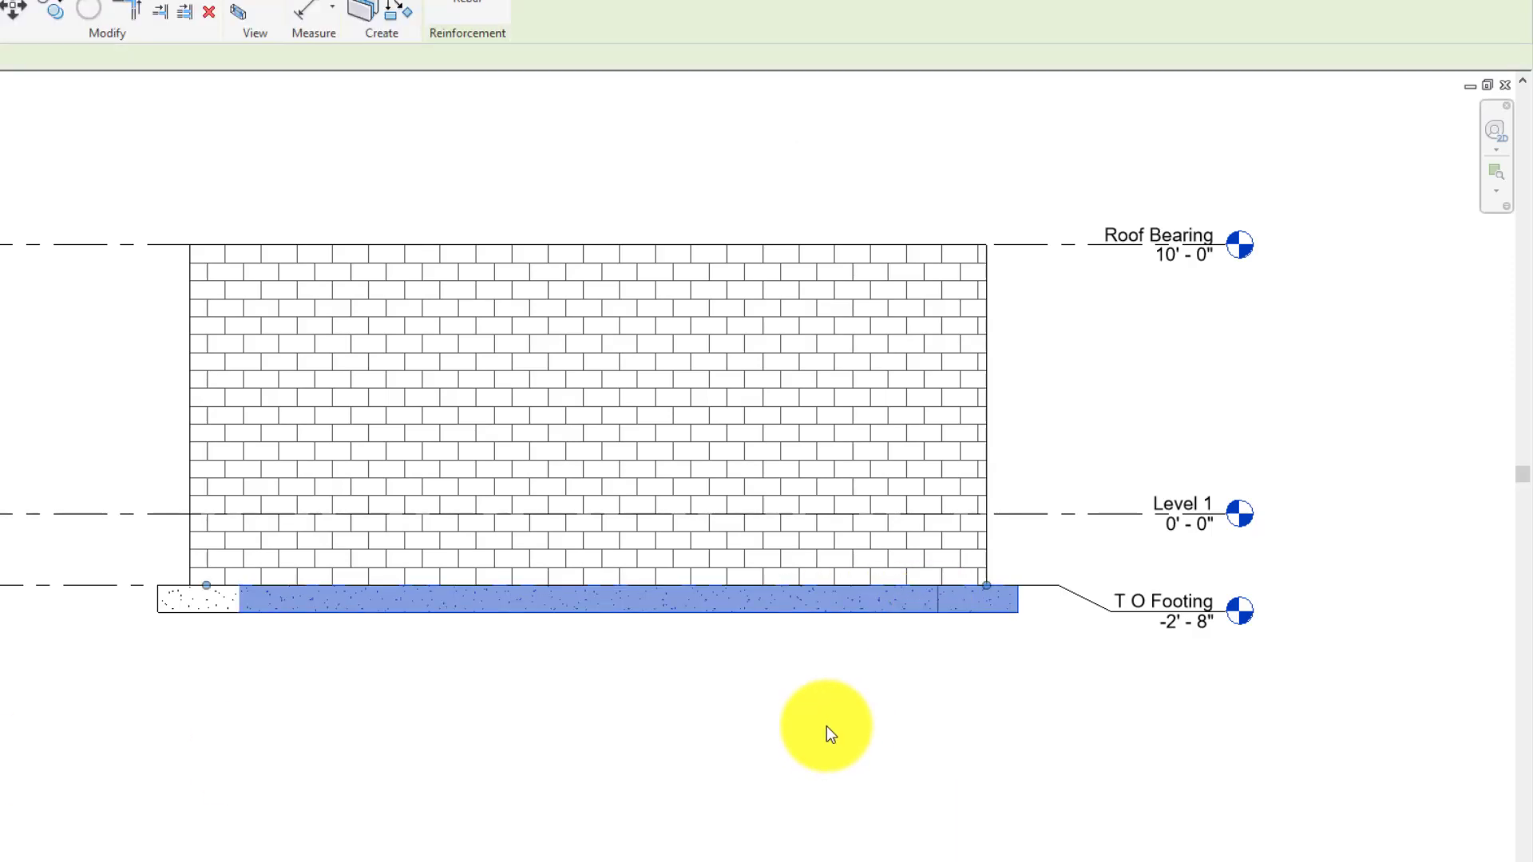